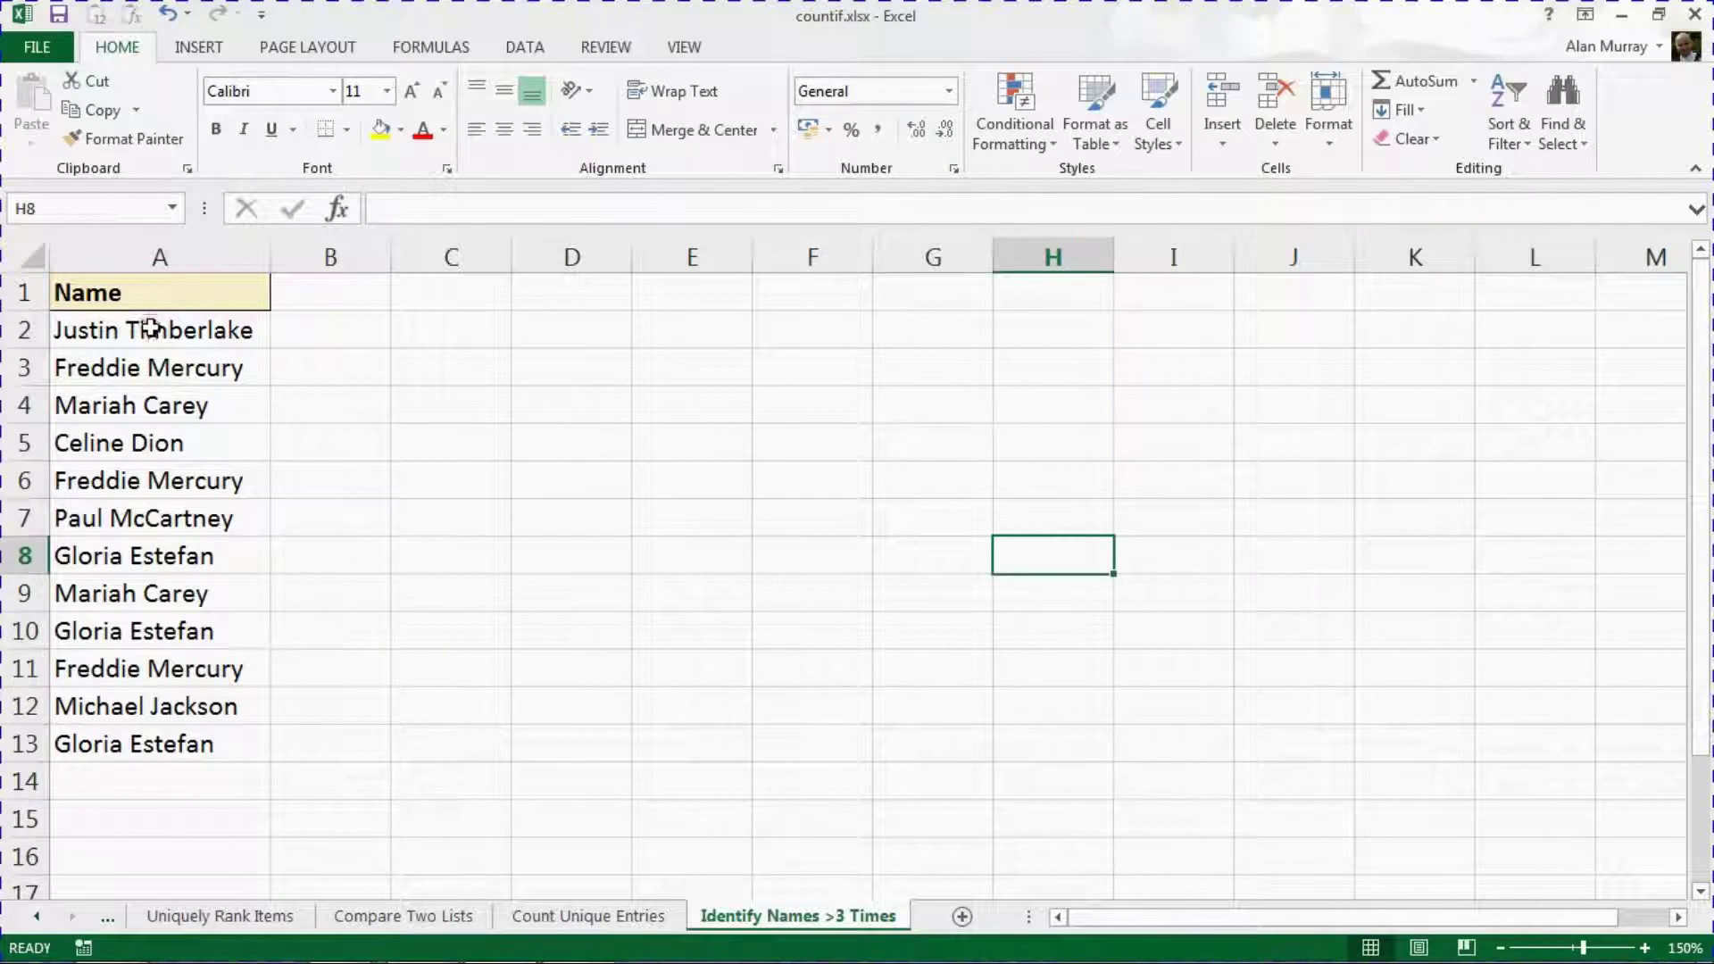
Select the names in A2:A13, then browse the Conditional Formatting menu and Data tab
left_click_drag(152, 331, 147, 758)
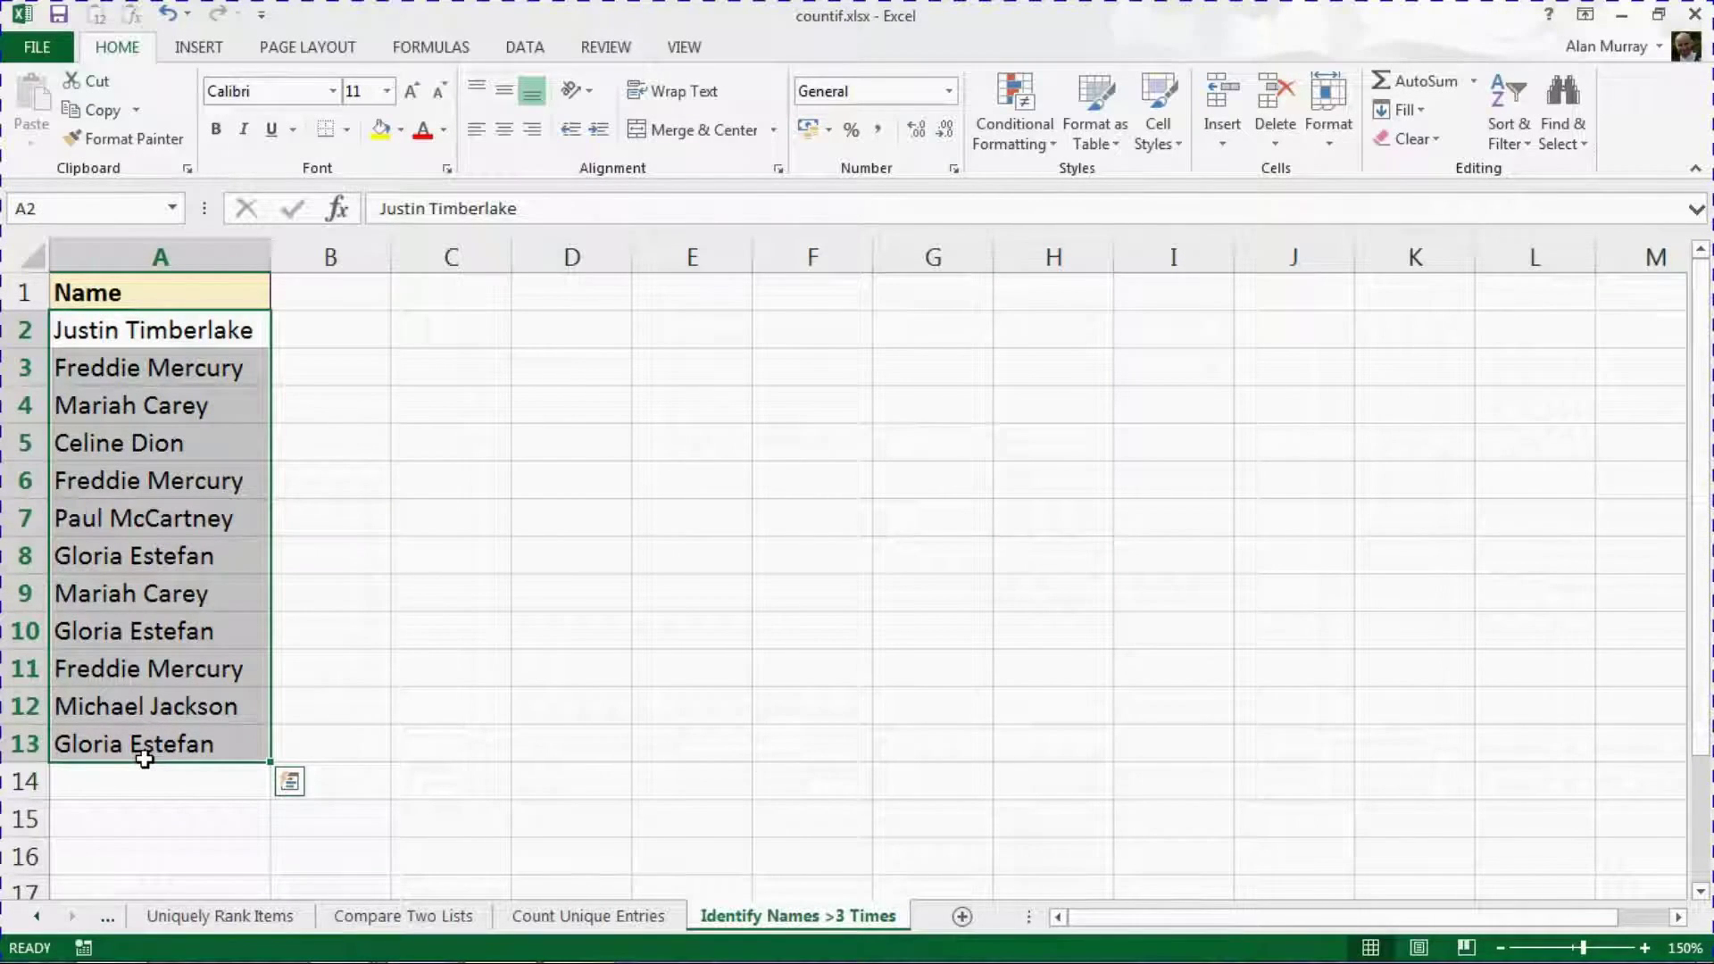
left_click(370, 404)
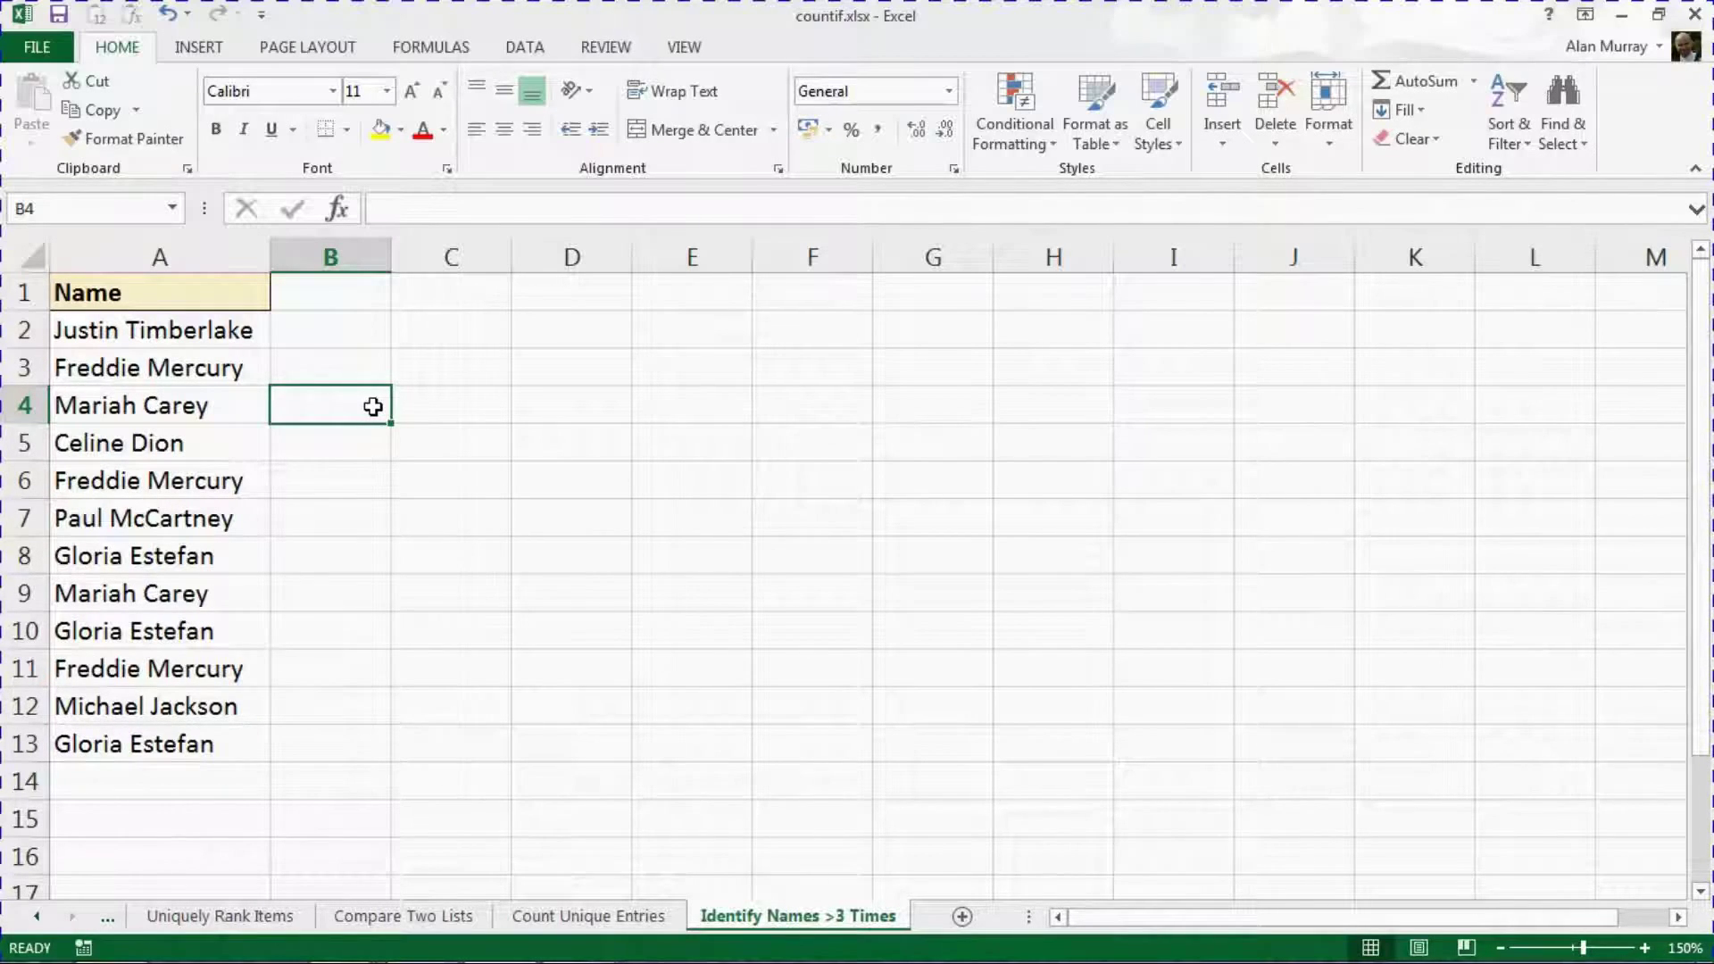
left_click(1015, 121)
mouse_move(1052, 183)
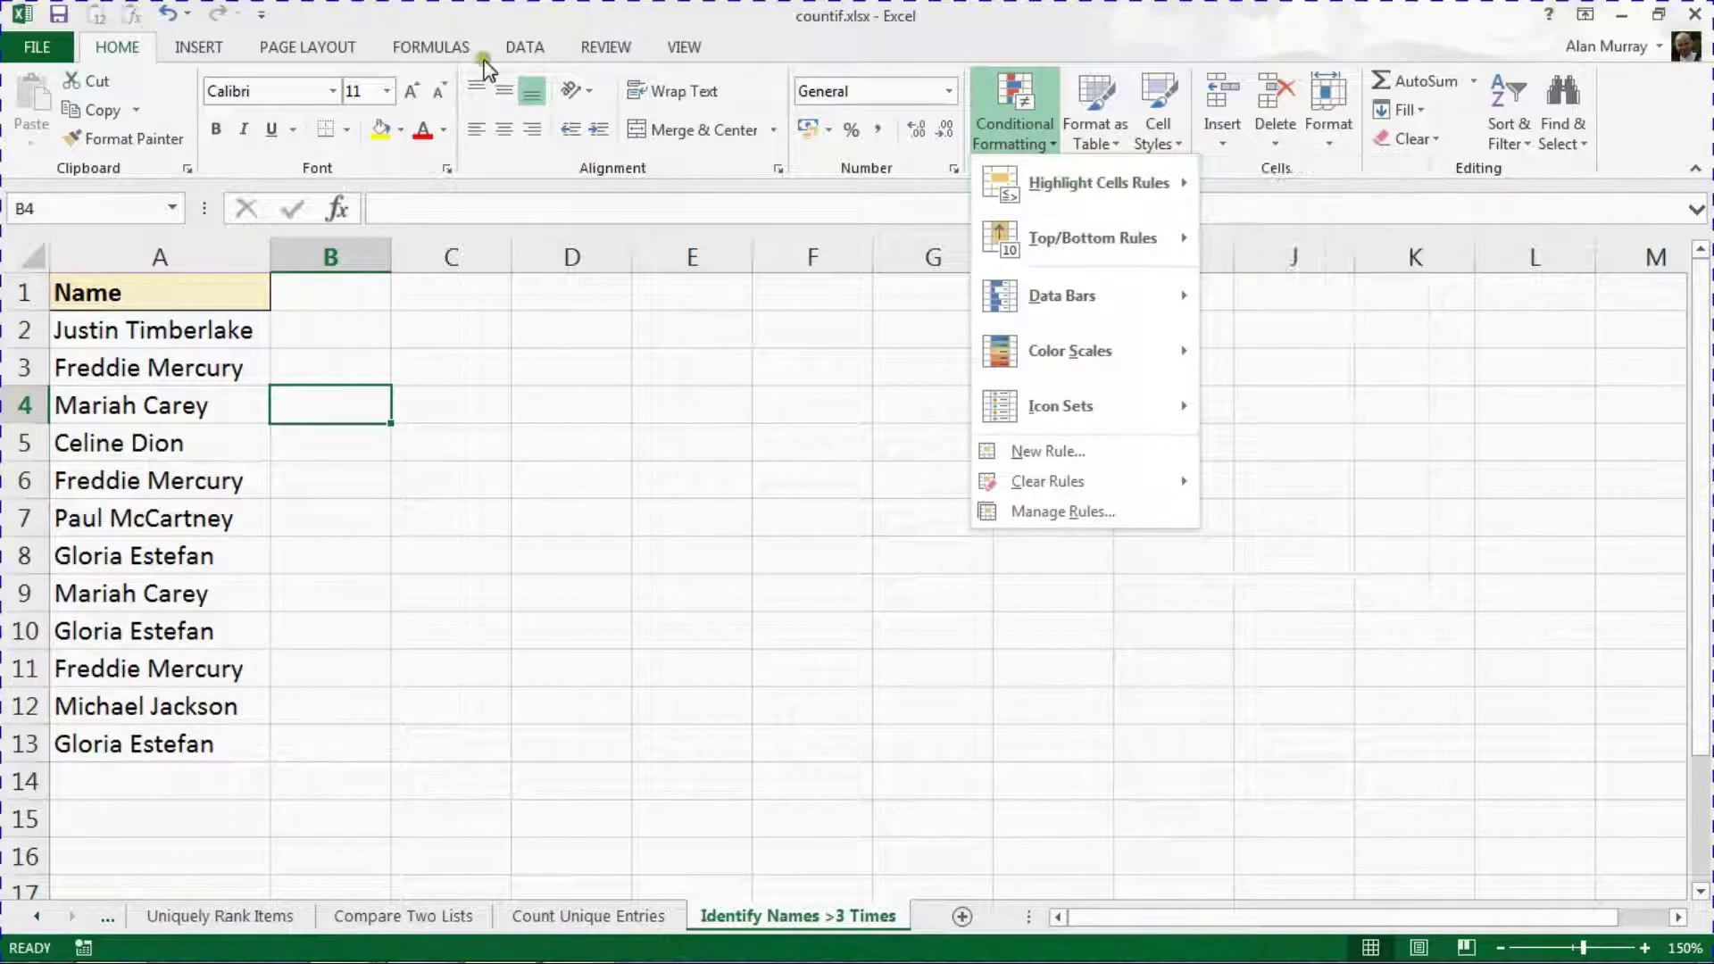
left_click(523, 50)
left_click(523, 50)
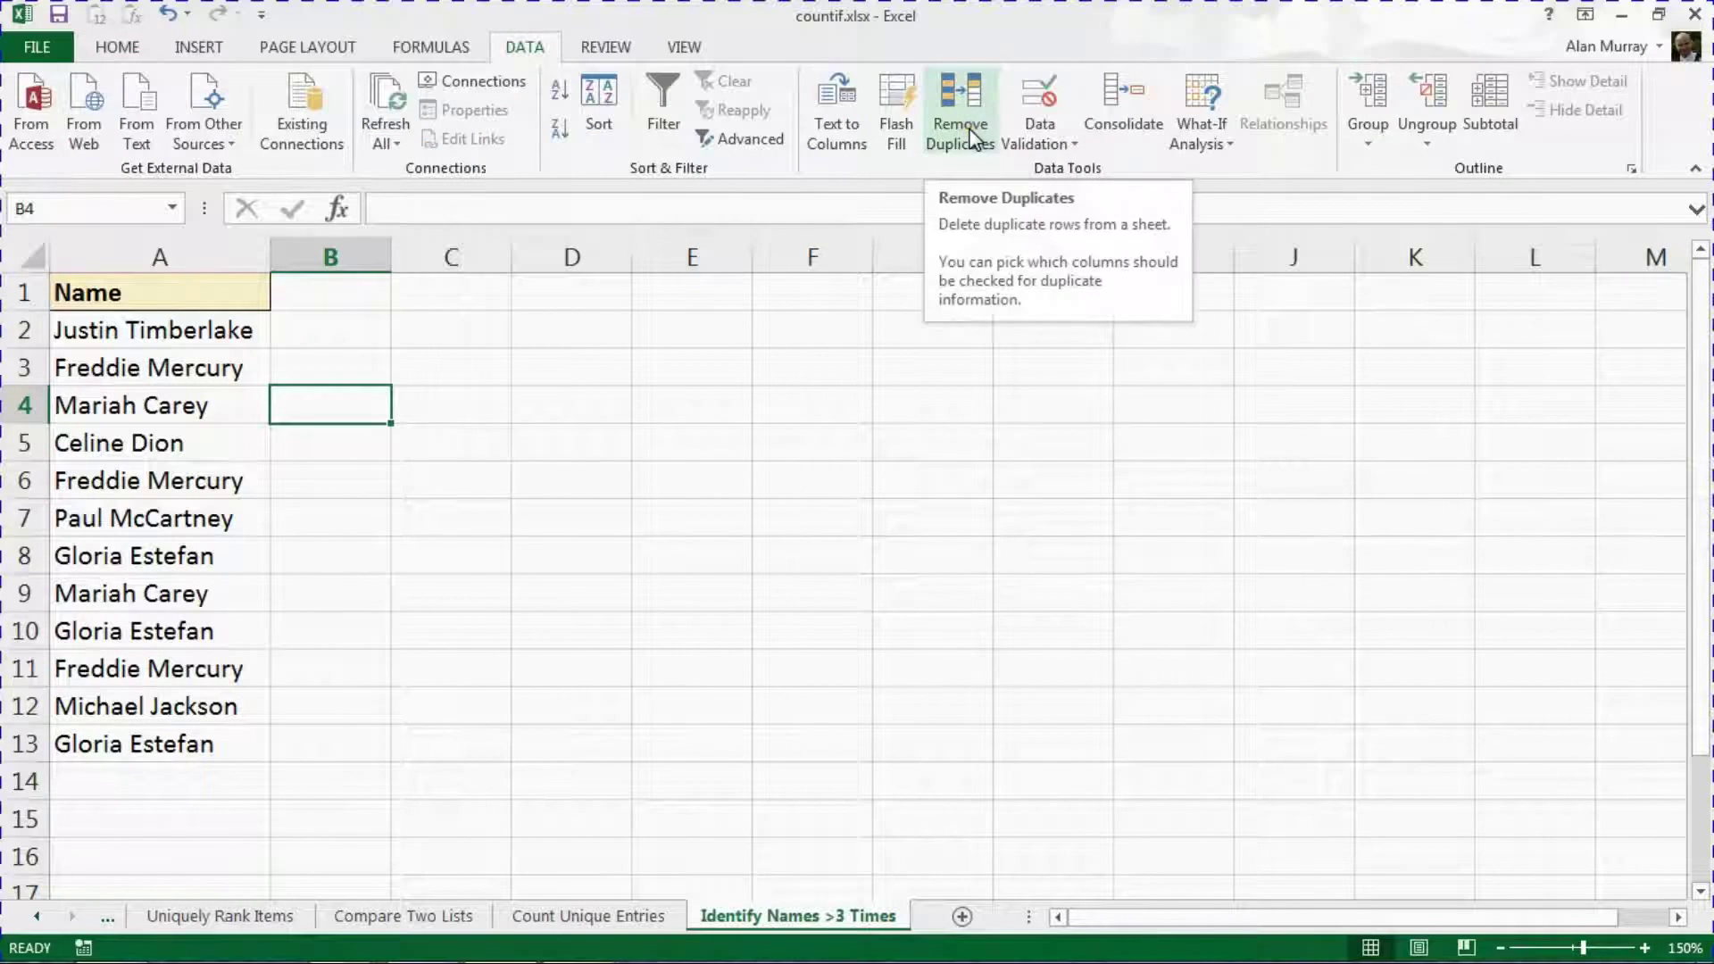
left_click(220, 518)
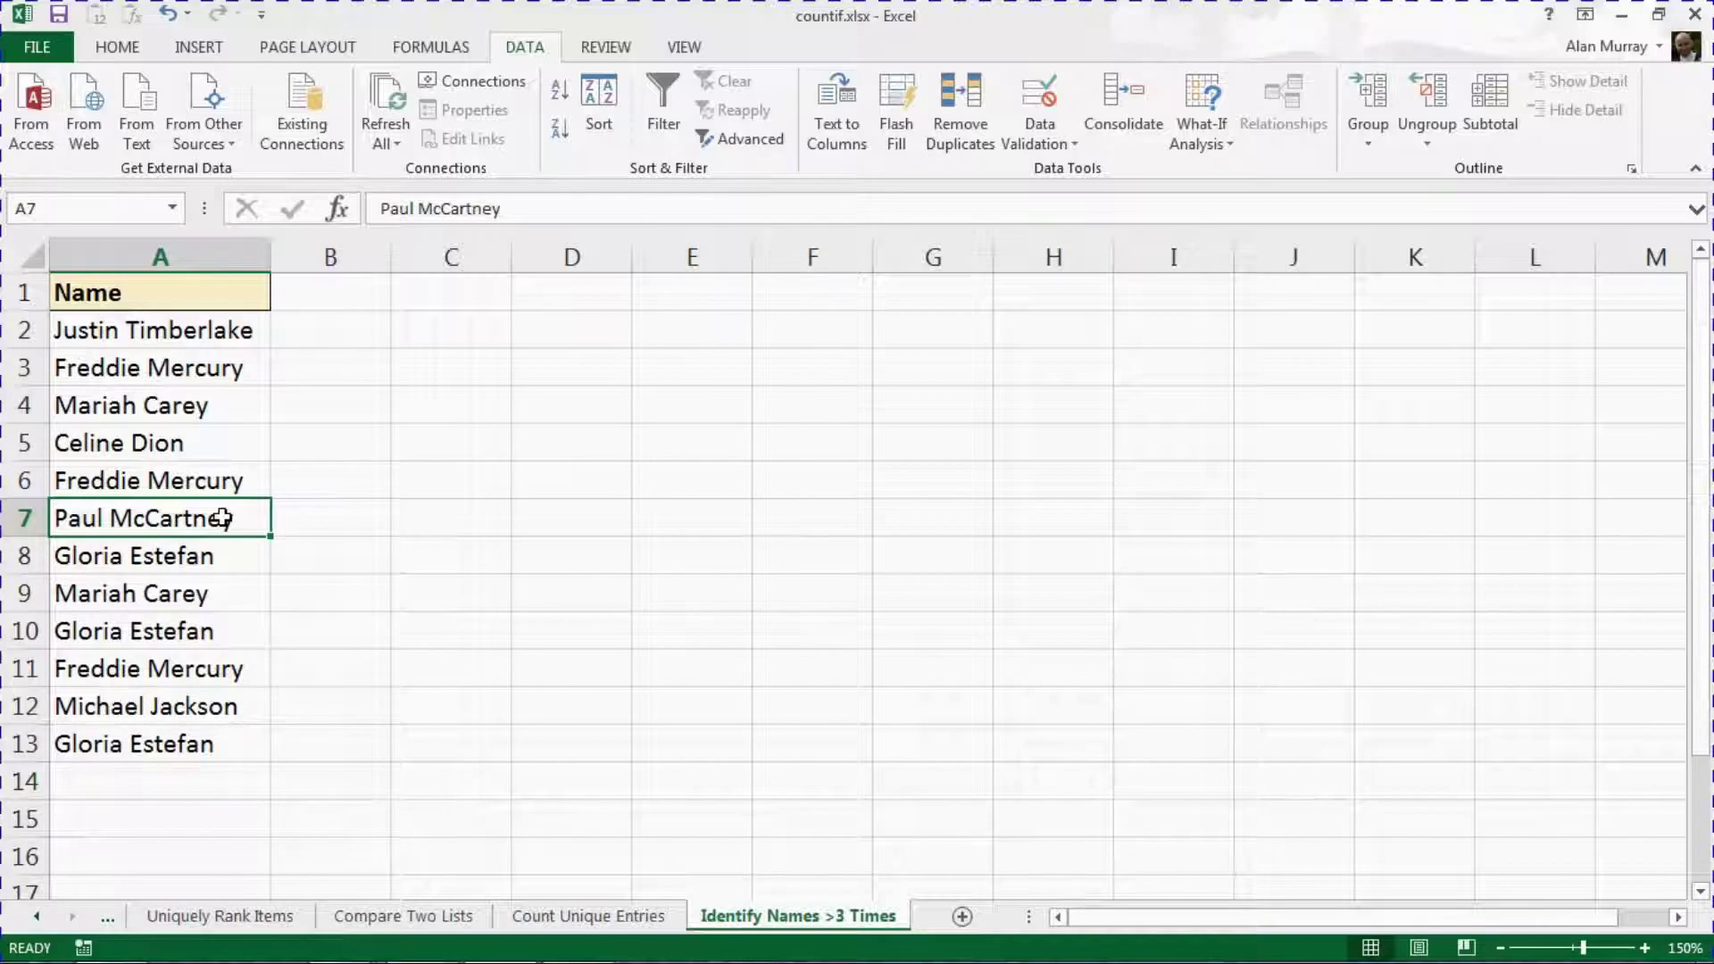
left_click(123, 46)
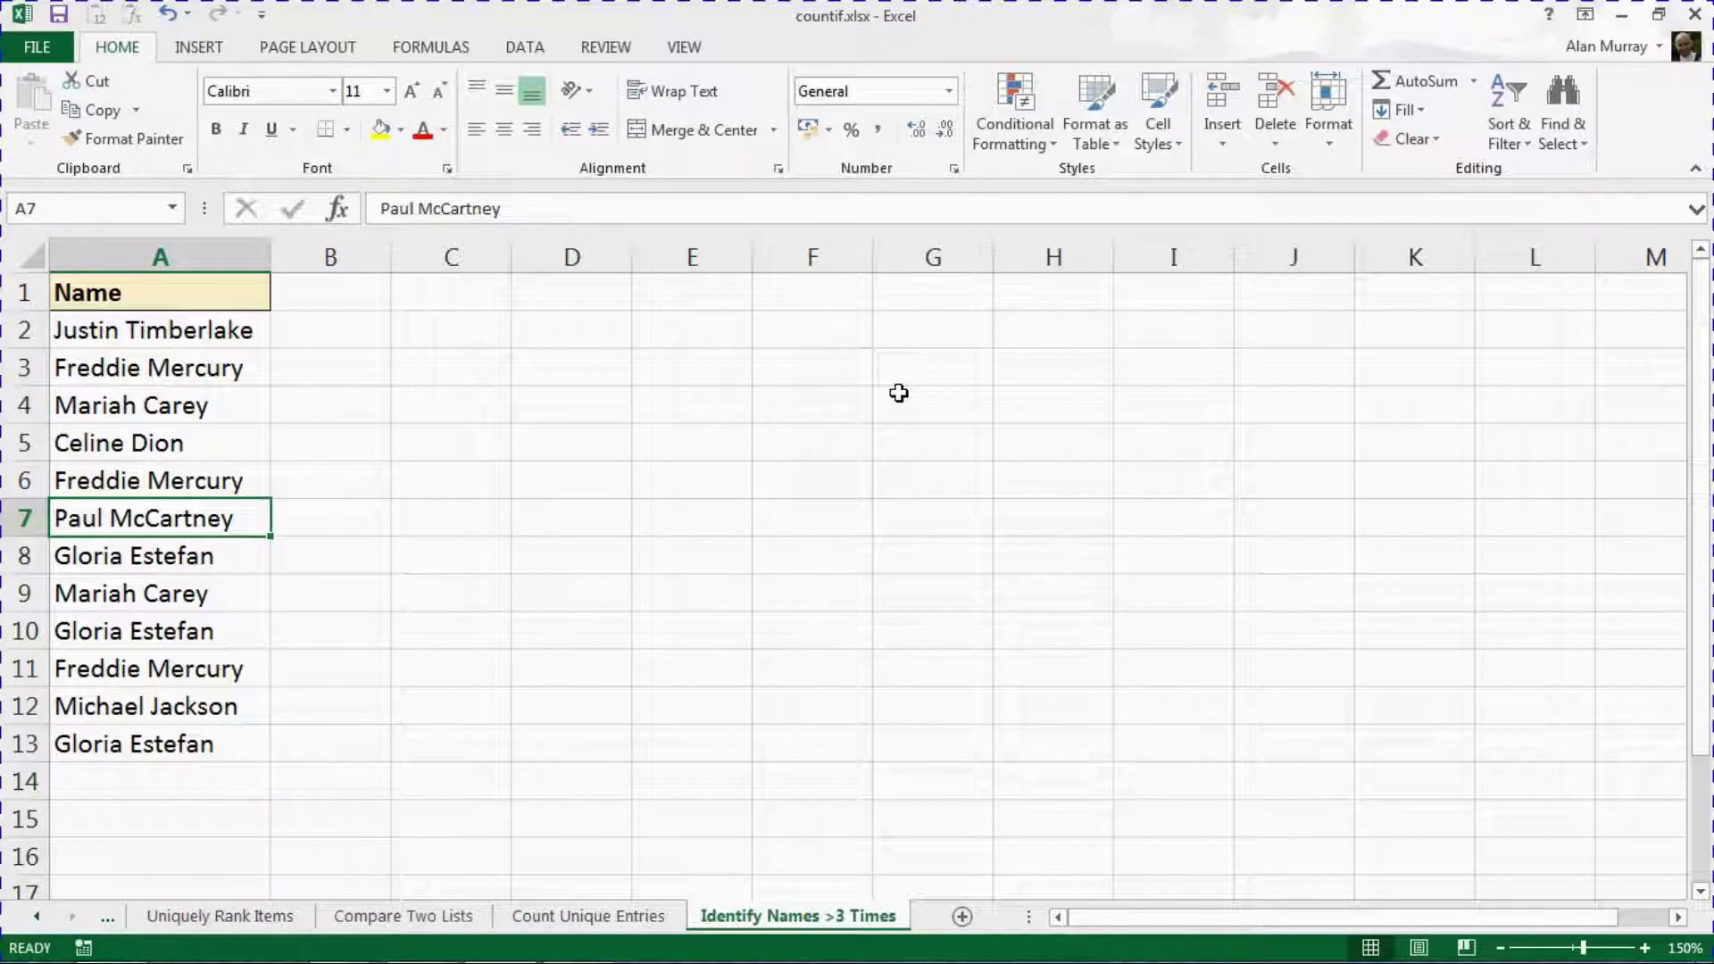
Reselect A2:A13 and start a new rule via Conditional Formatting > New Rule
left_click_drag(239, 332, 212, 752)
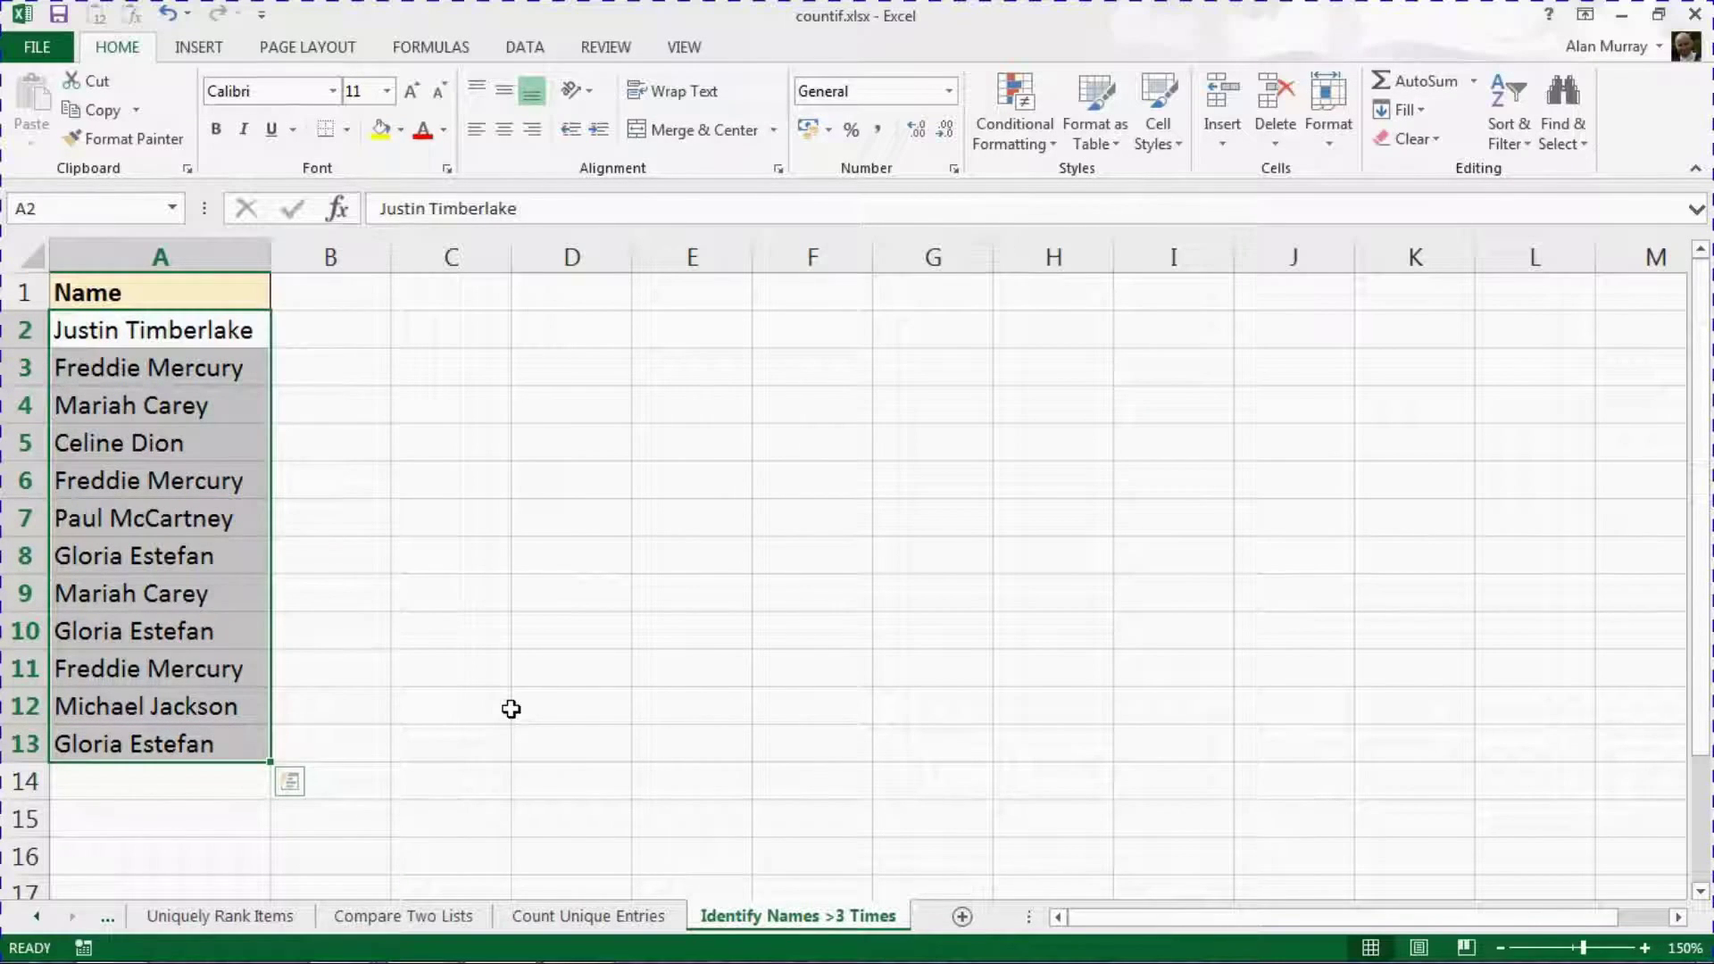
left_click(1014, 134)
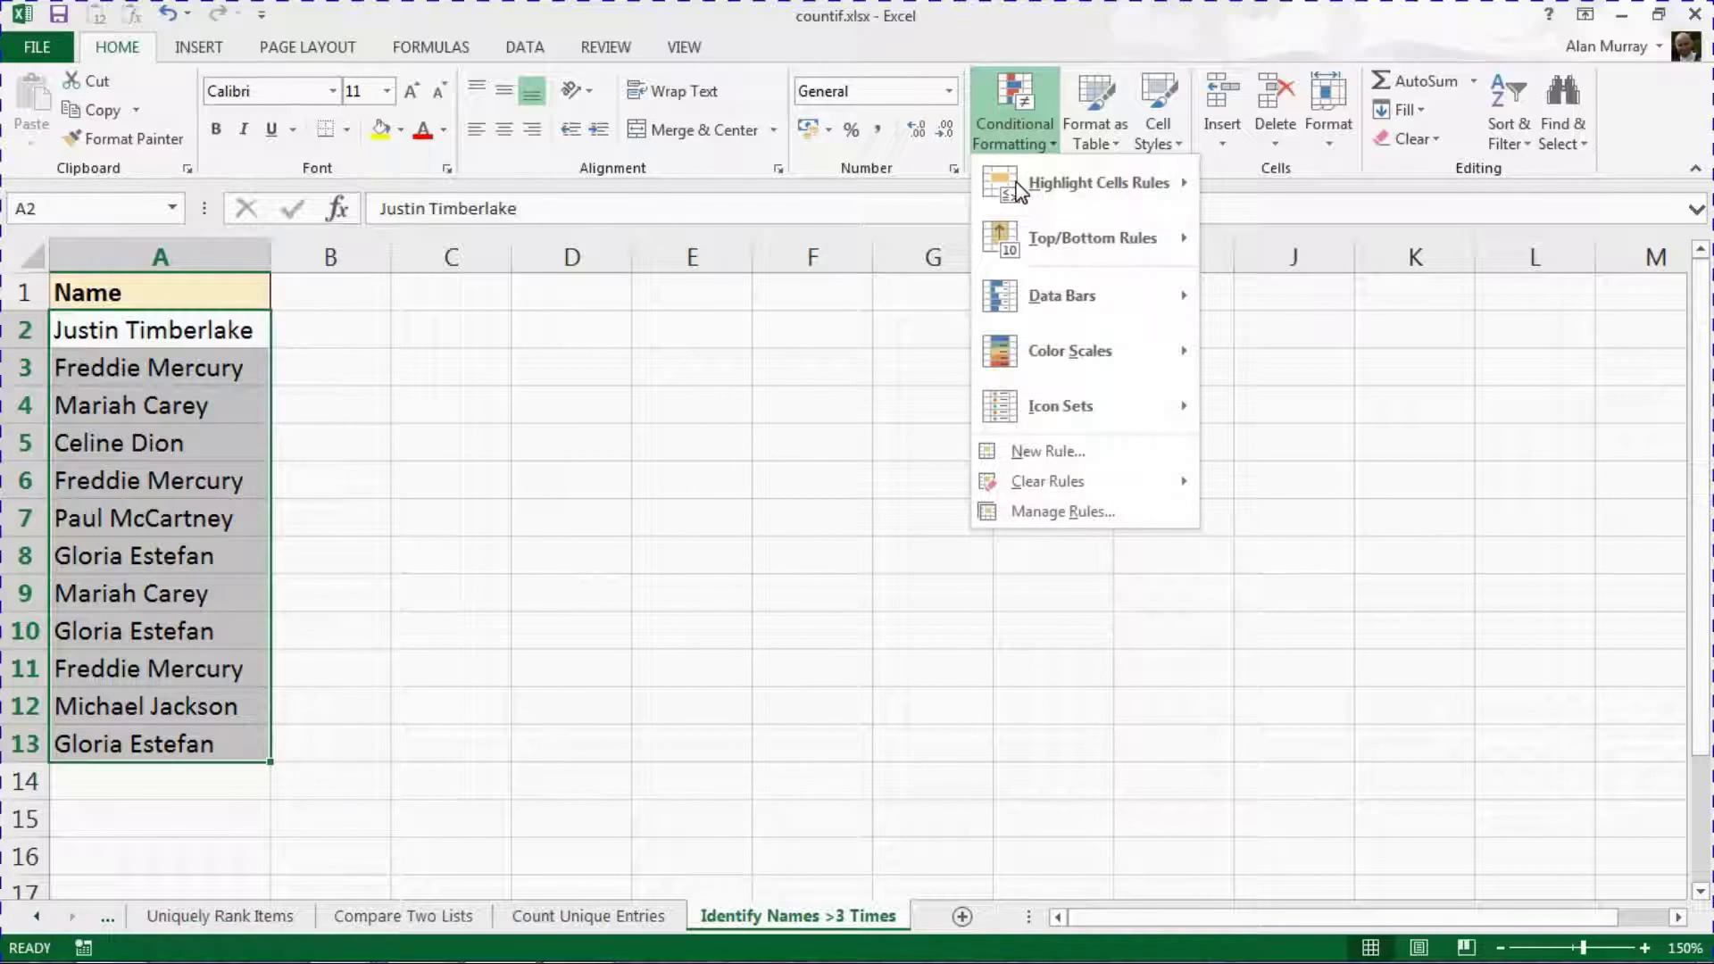
left_click(1057, 453)
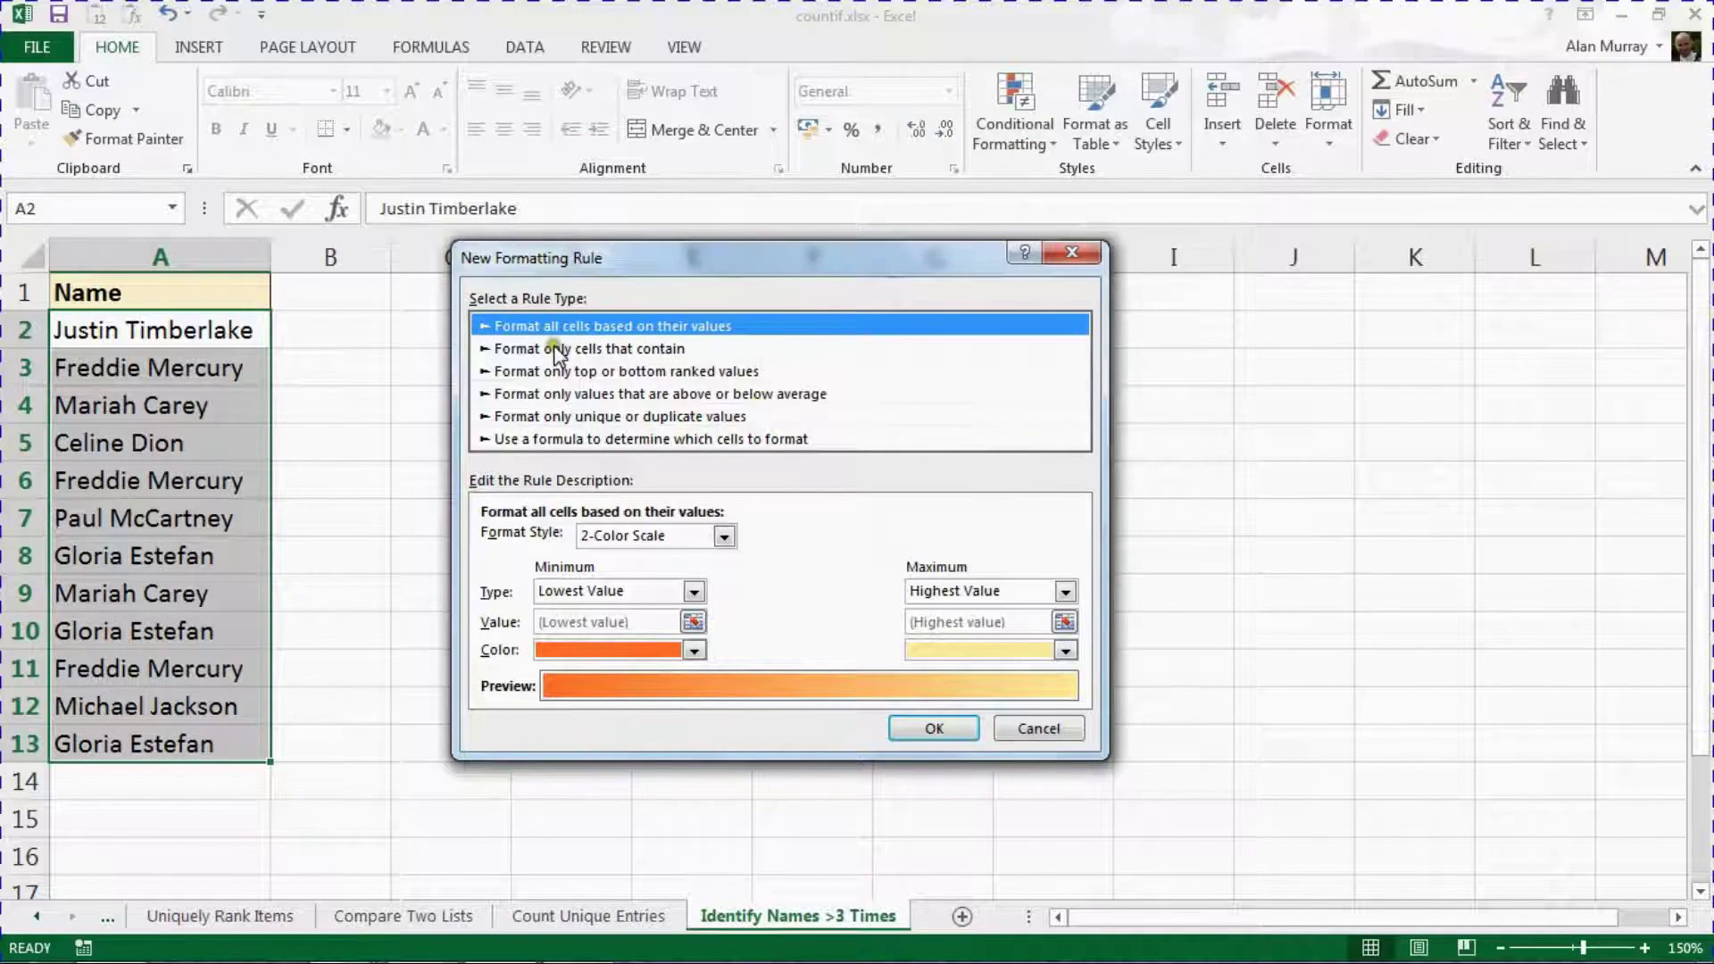
Choose the formula-based rule type and begin =countif( with range A2:A13 selected
left_click(575, 441)
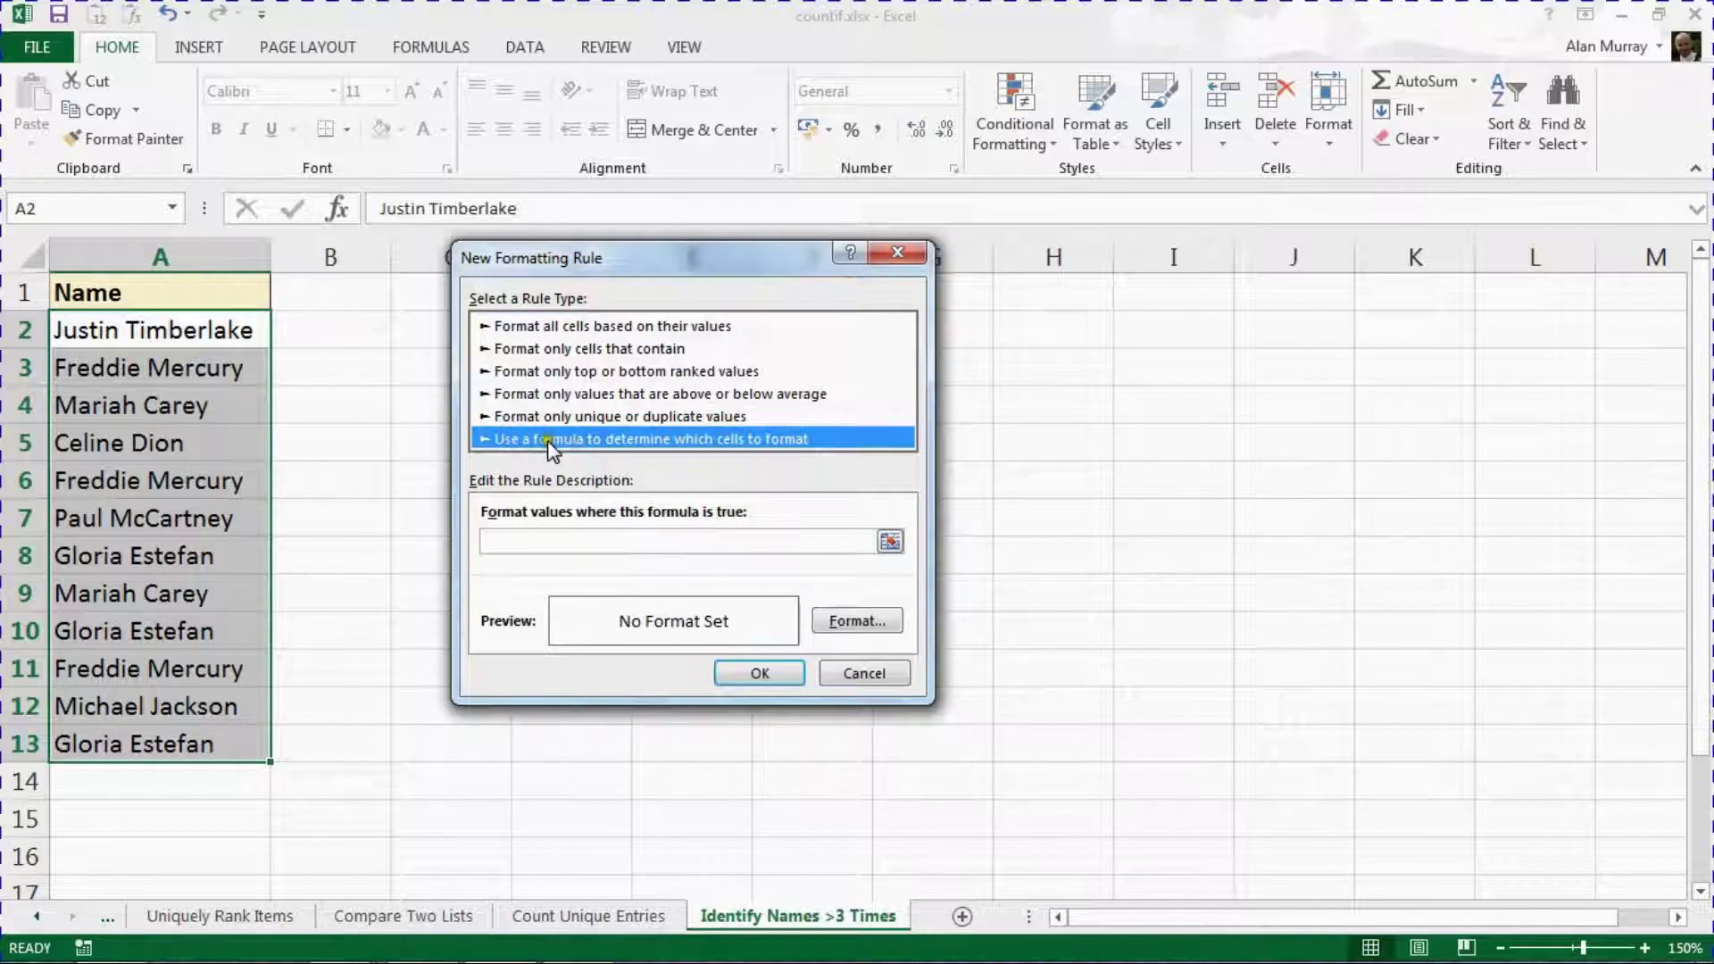
left_click(720, 538)
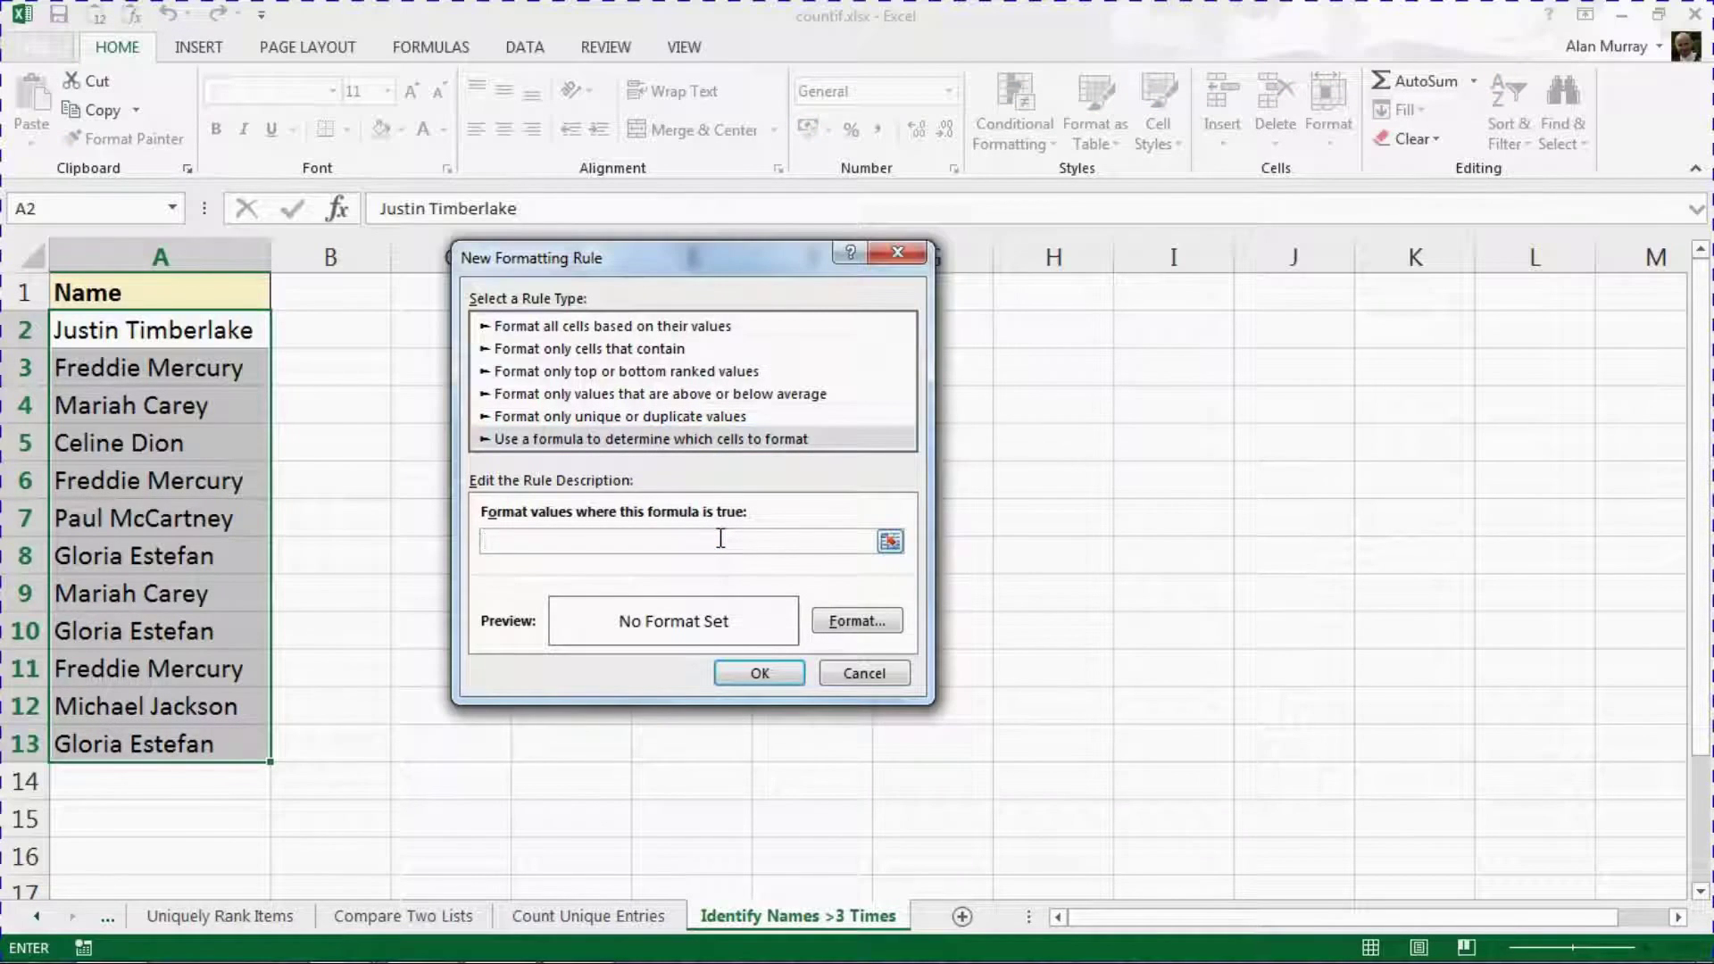
type("=countif(")
left_click(562, 543)
left_click(554, 553)
left_click_drag(161, 332, 193, 748)
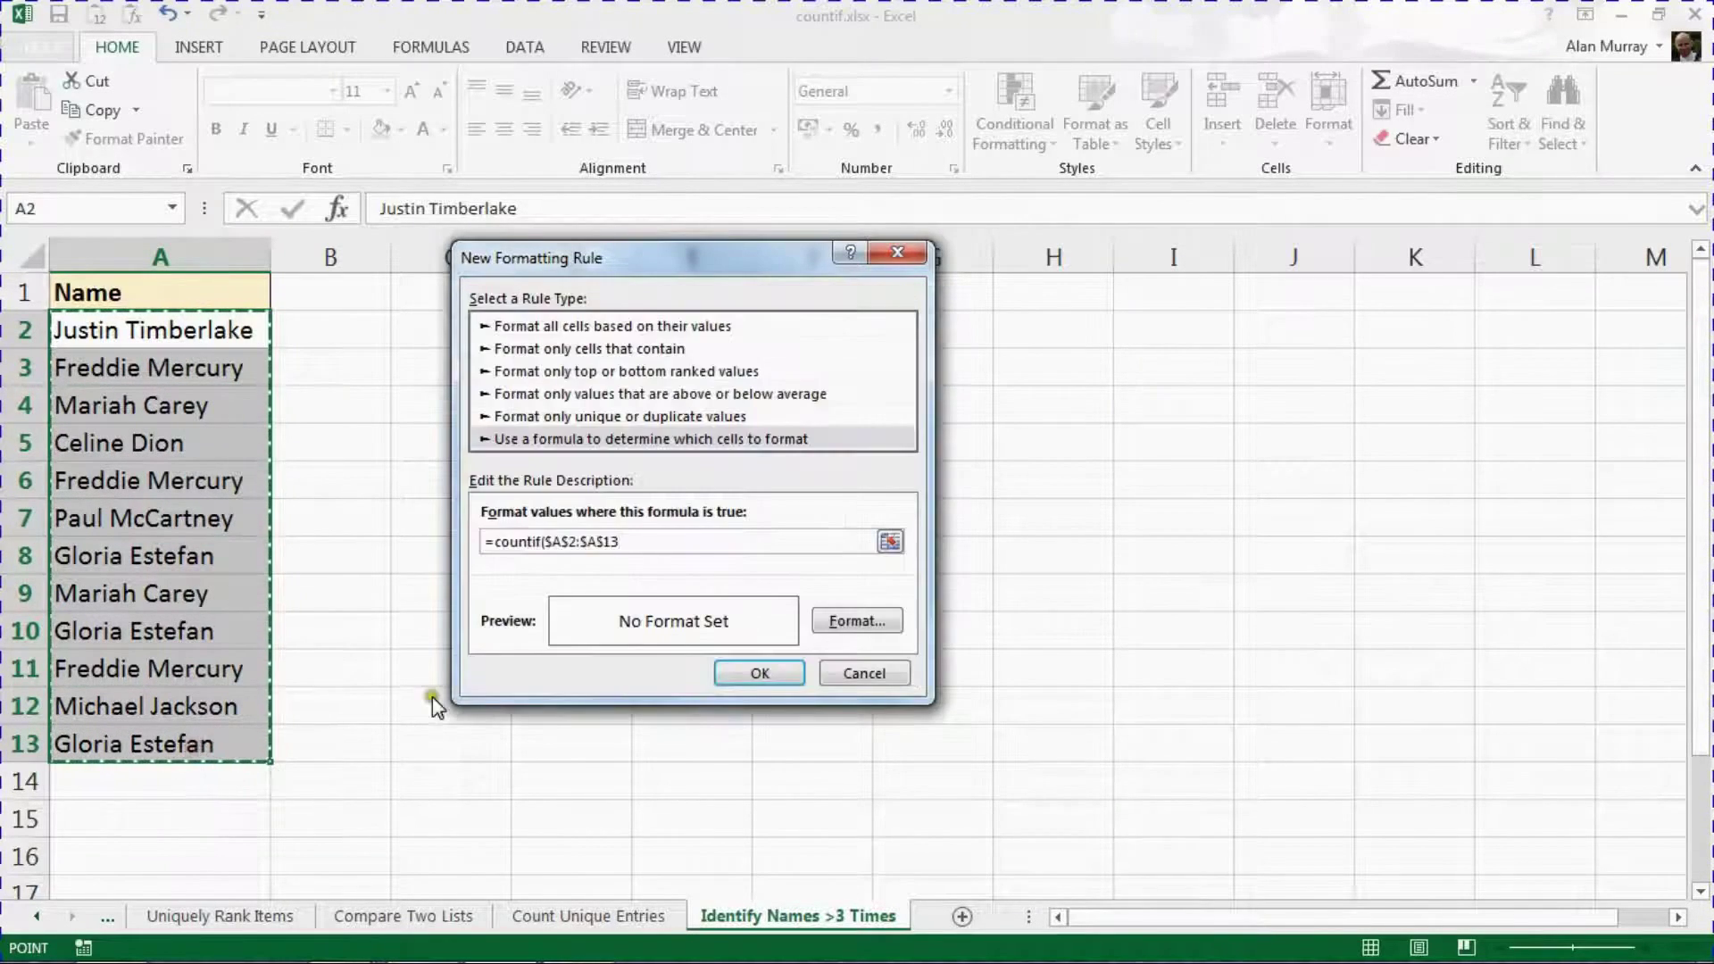
Complete the rule formula as =countif($A$2:$A$13,A2)>=3
left_click_drag(545, 541, 625, 541)
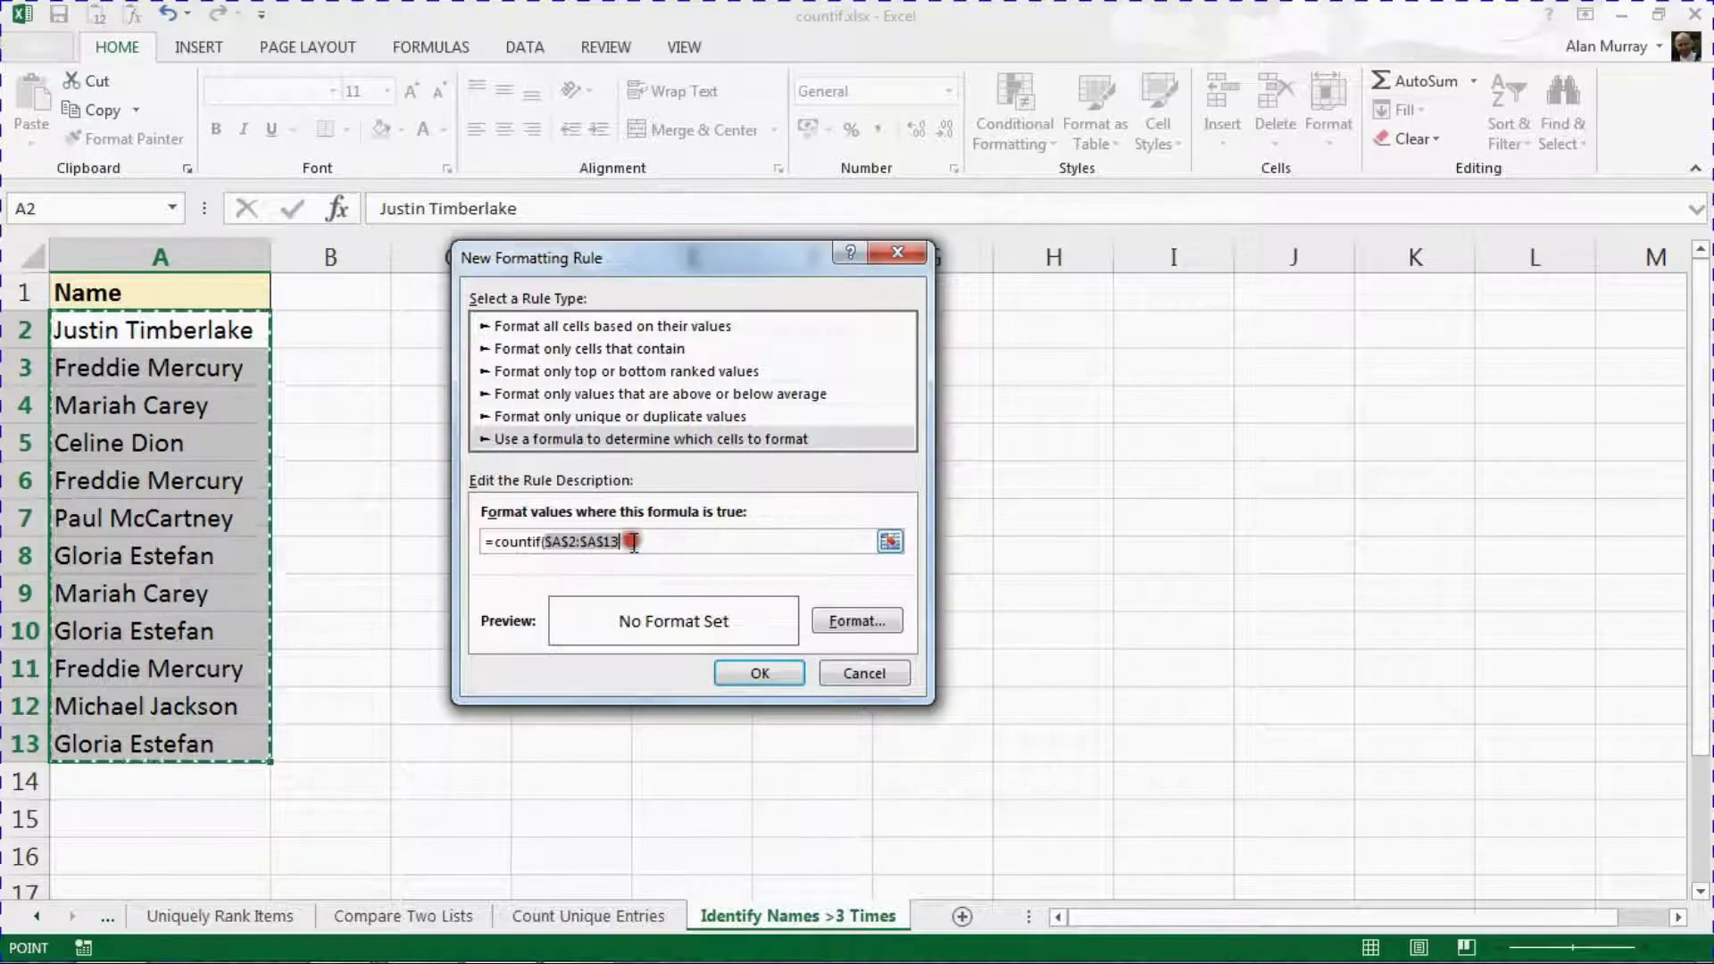
left_click(636, 543)
type(",")
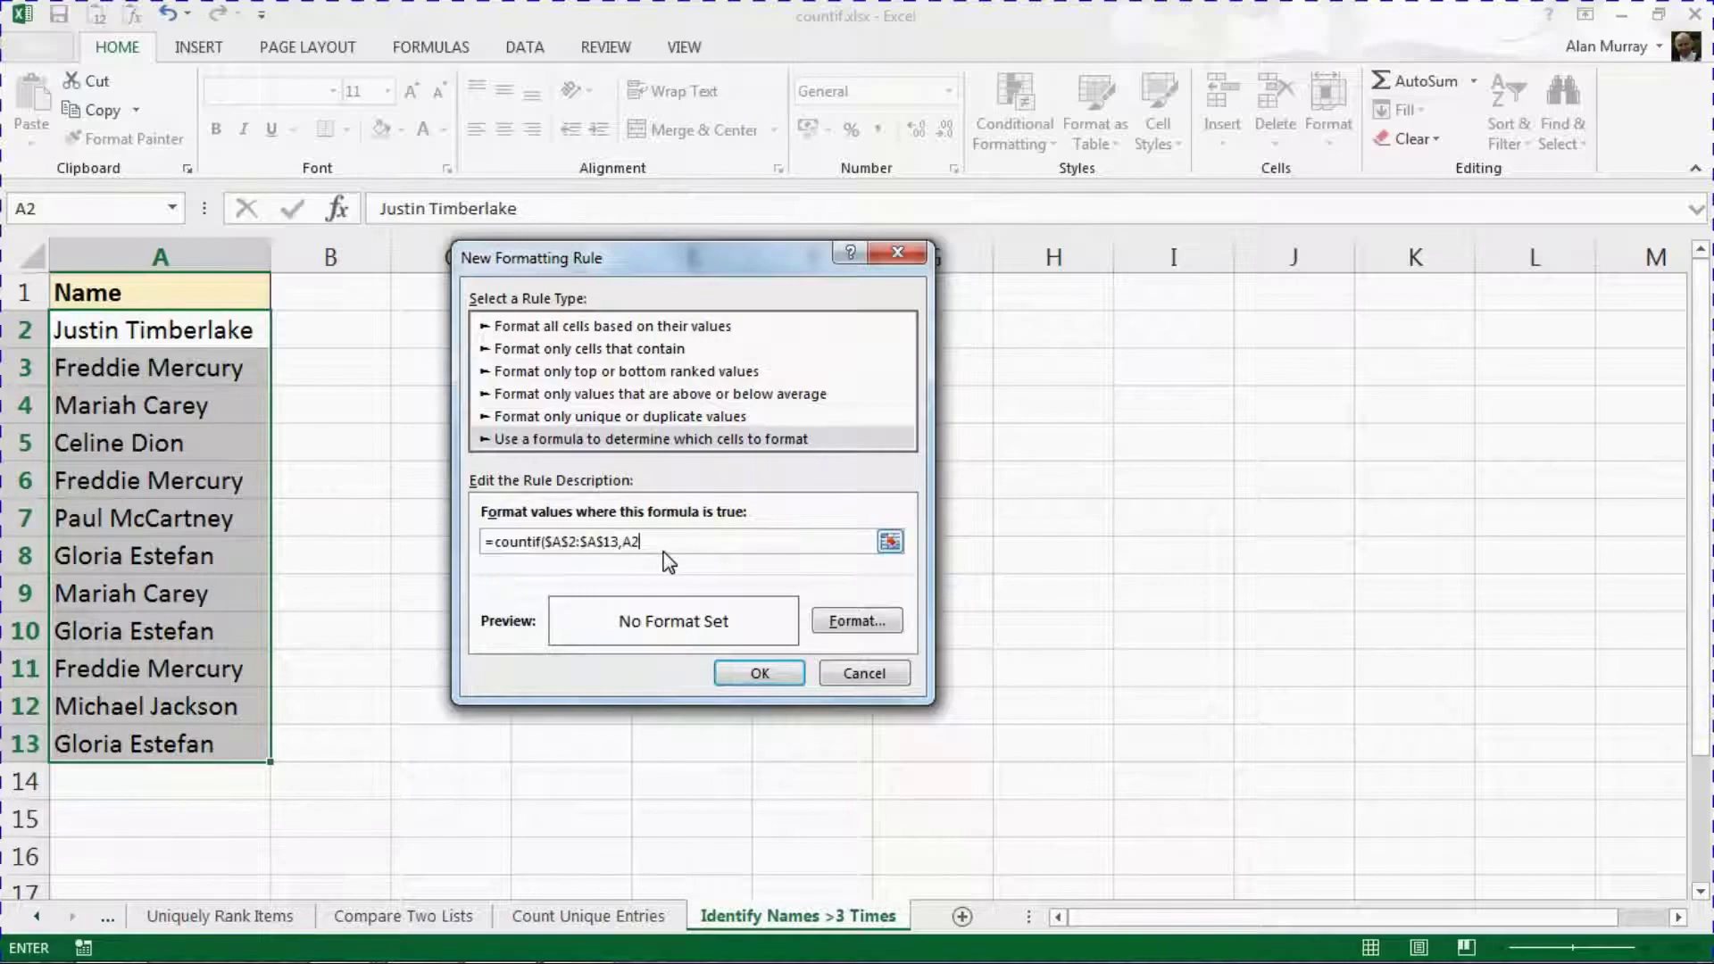
double_click(634, 541)
left_click_drag(545, 541, 619, 541)
left_click(657, 545)
type(")>=3")
Review the formula's >=3 comparison and finish editing the rule formula
left_click(661, 542)
left_click(803, 616)
left_click(675, 542)
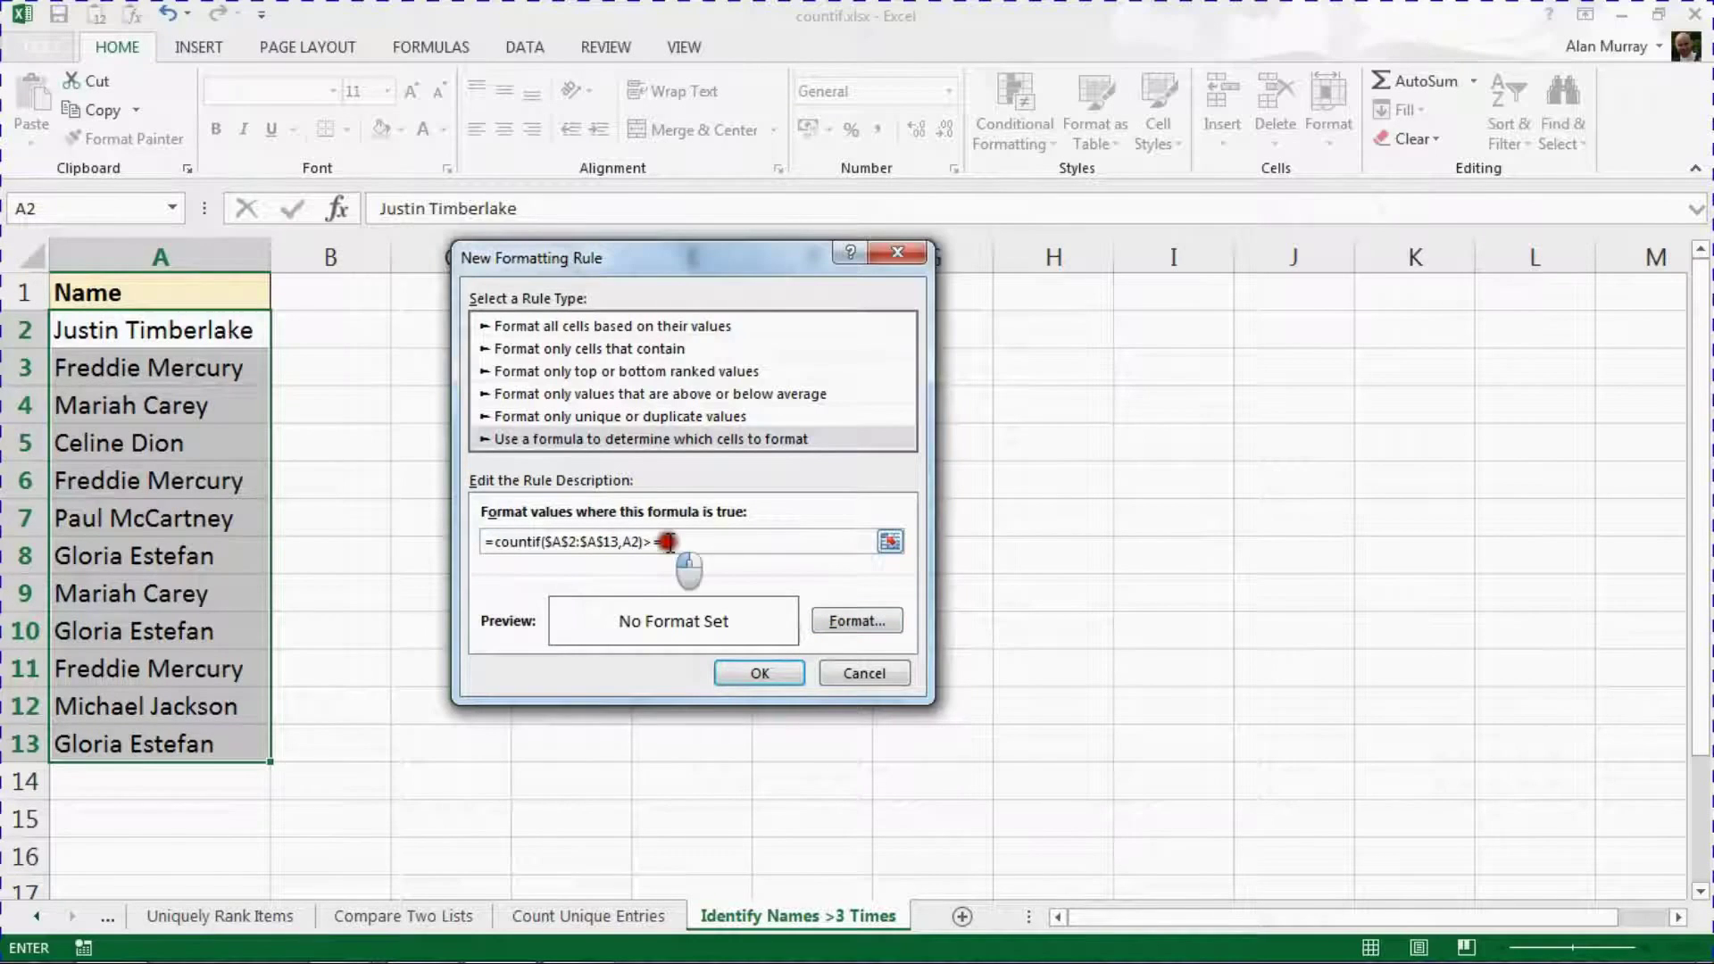
left_click(832, 627)
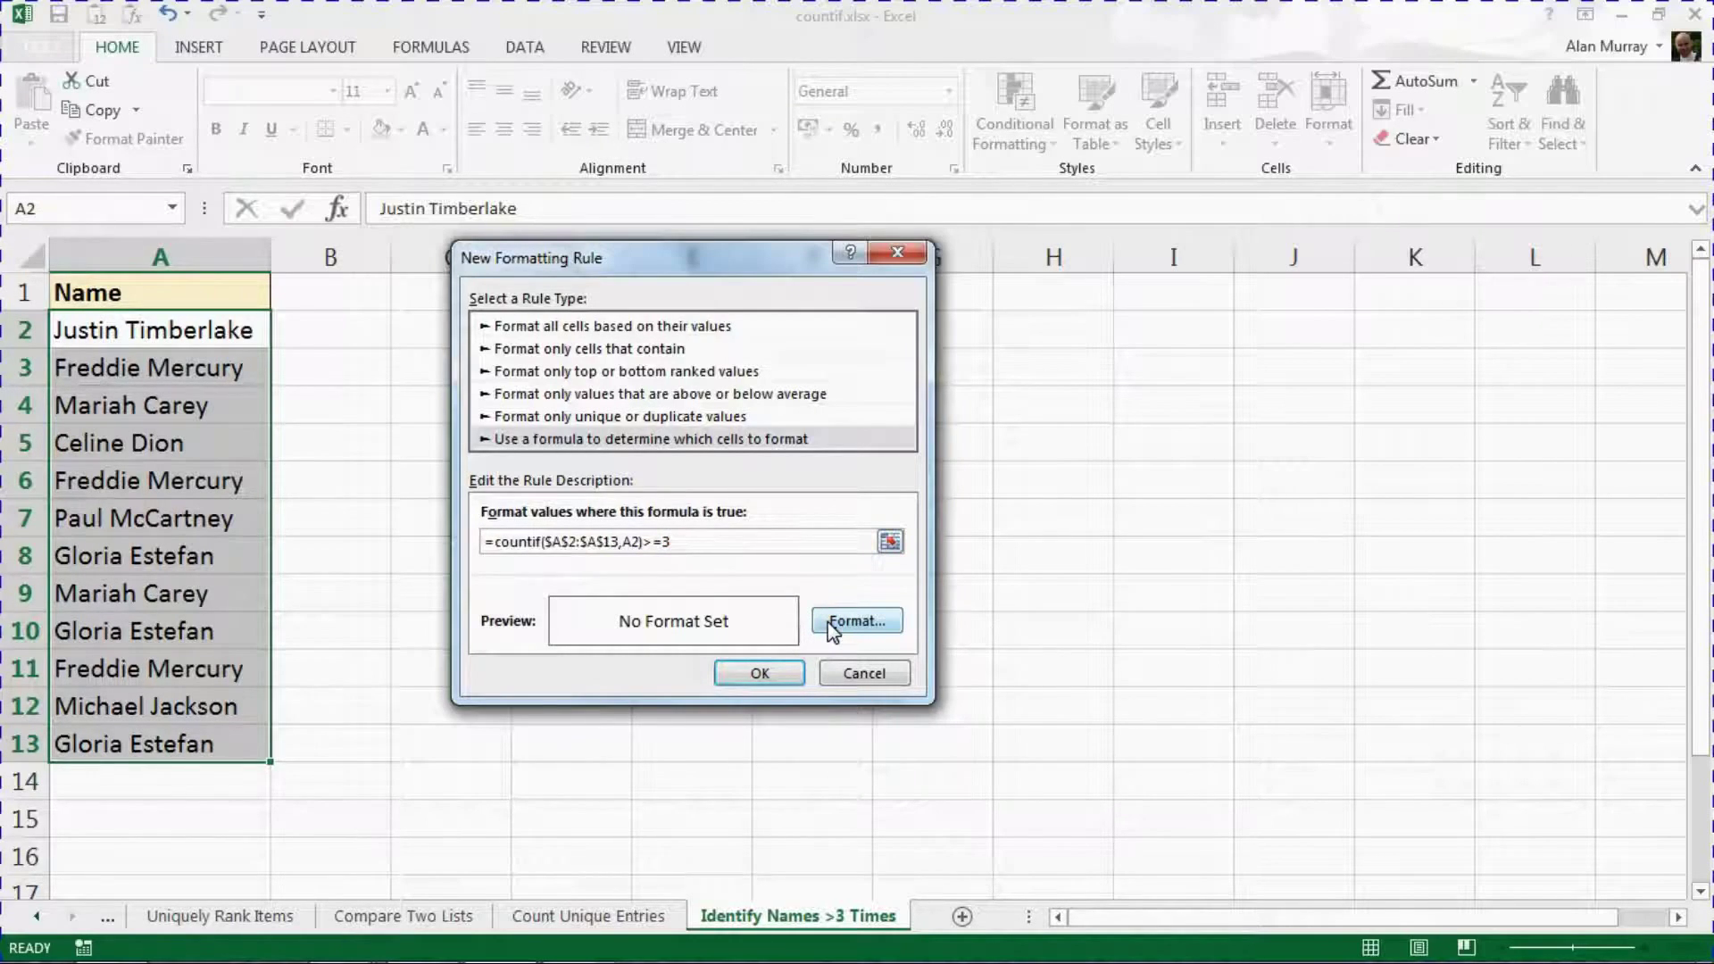
Format matching names with a gold fill and bold white font
left_click(832, 627)
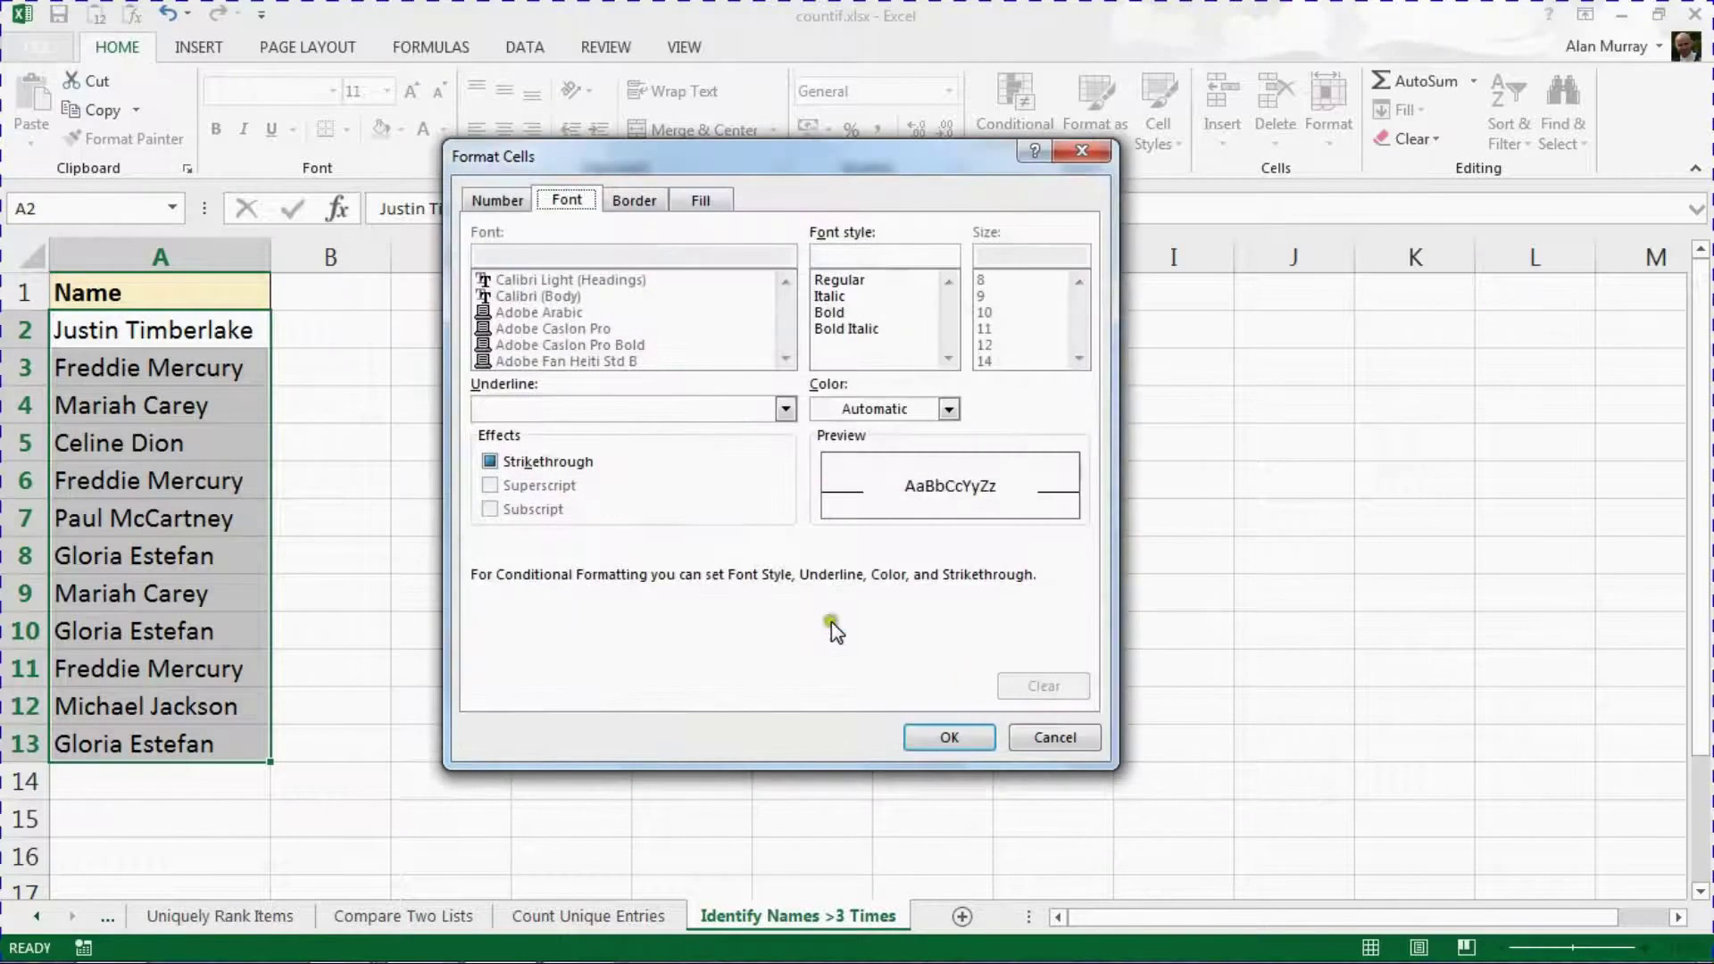
left_click(701, 200)
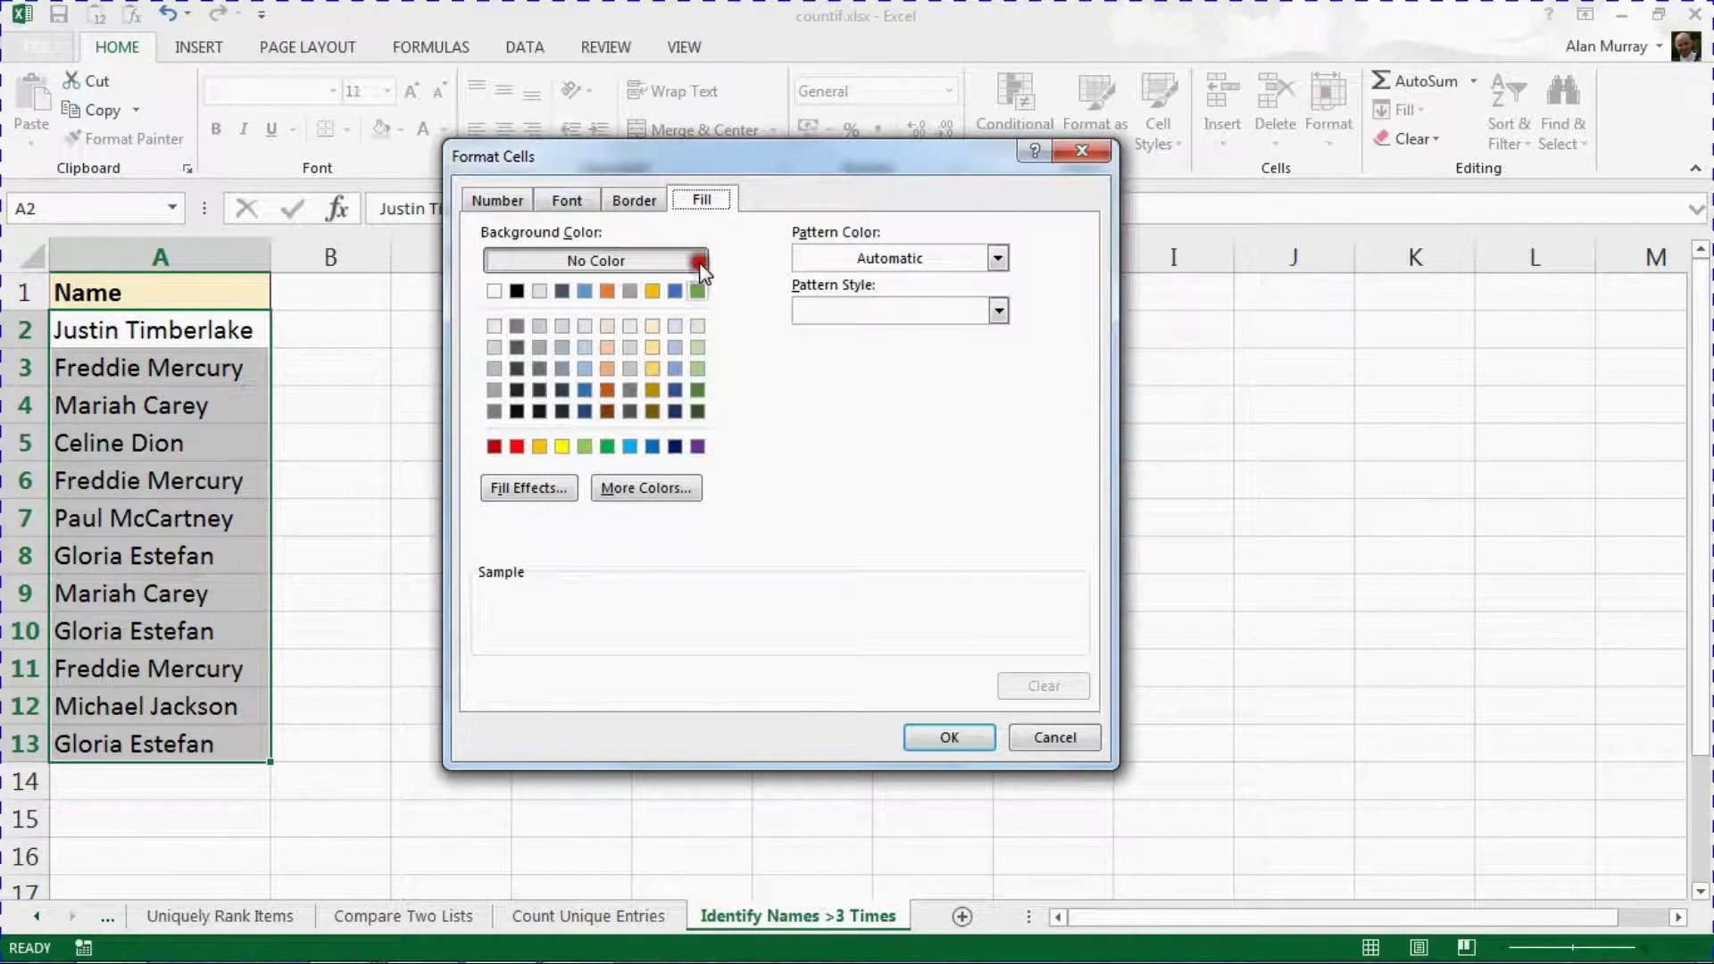
left_click(656, 390)
left_click(566, 198)
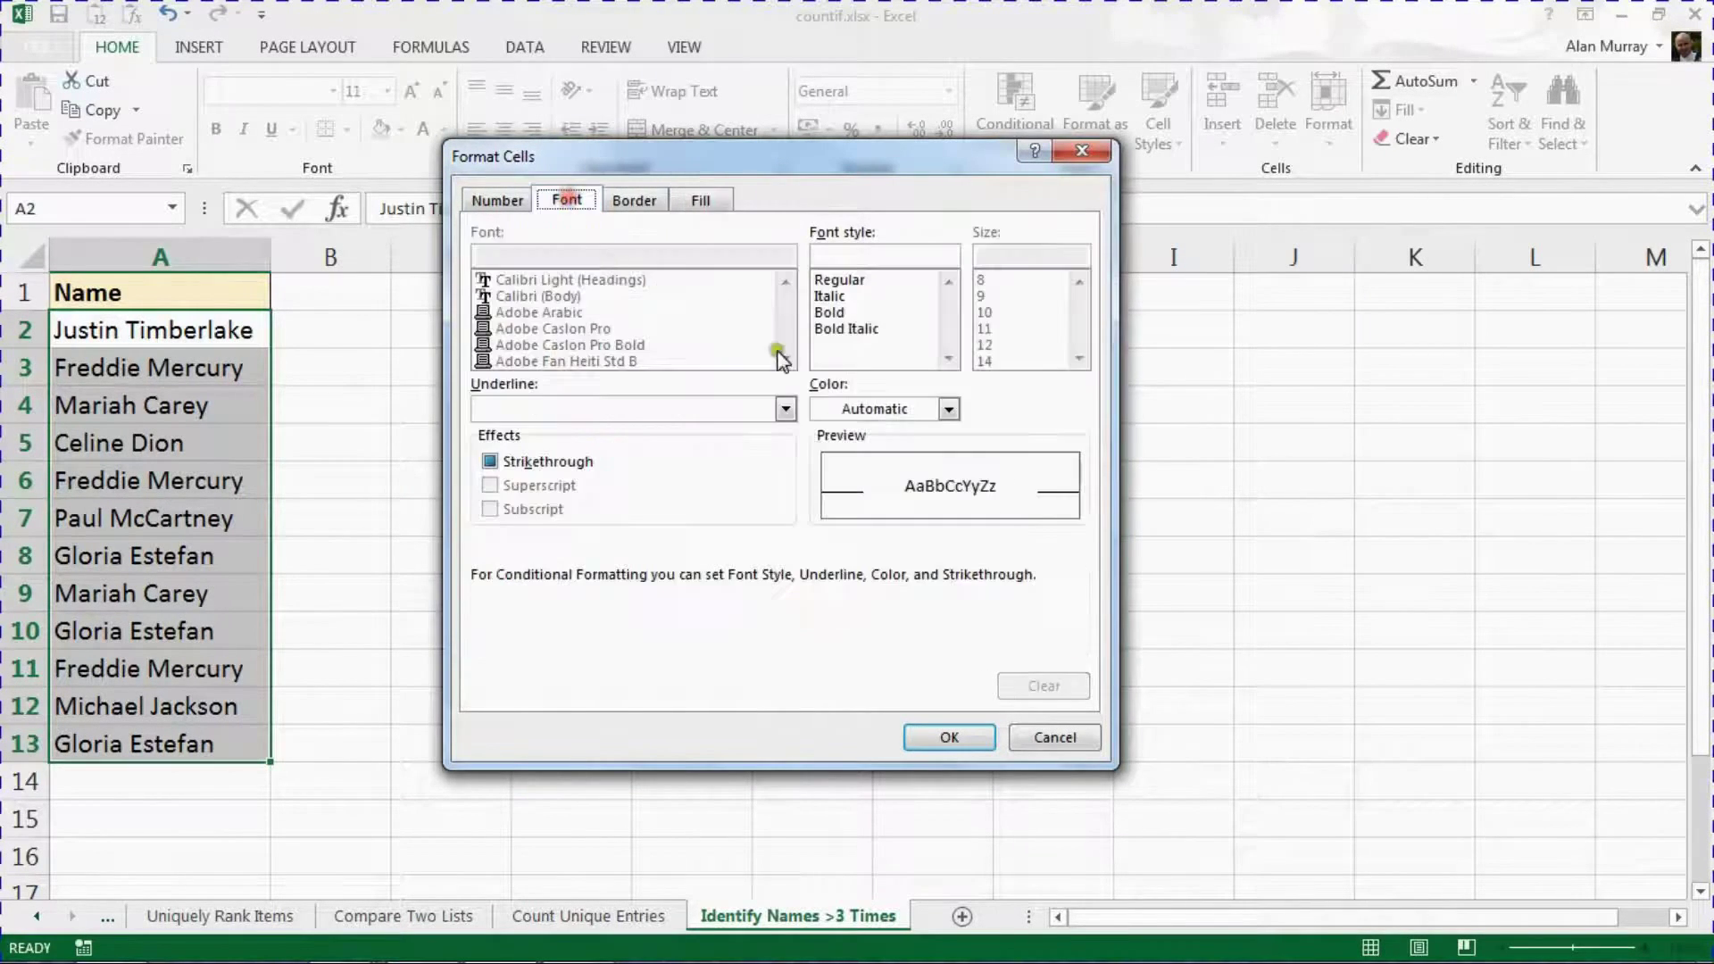
left_click(822, 313)
left_click(826, 411)
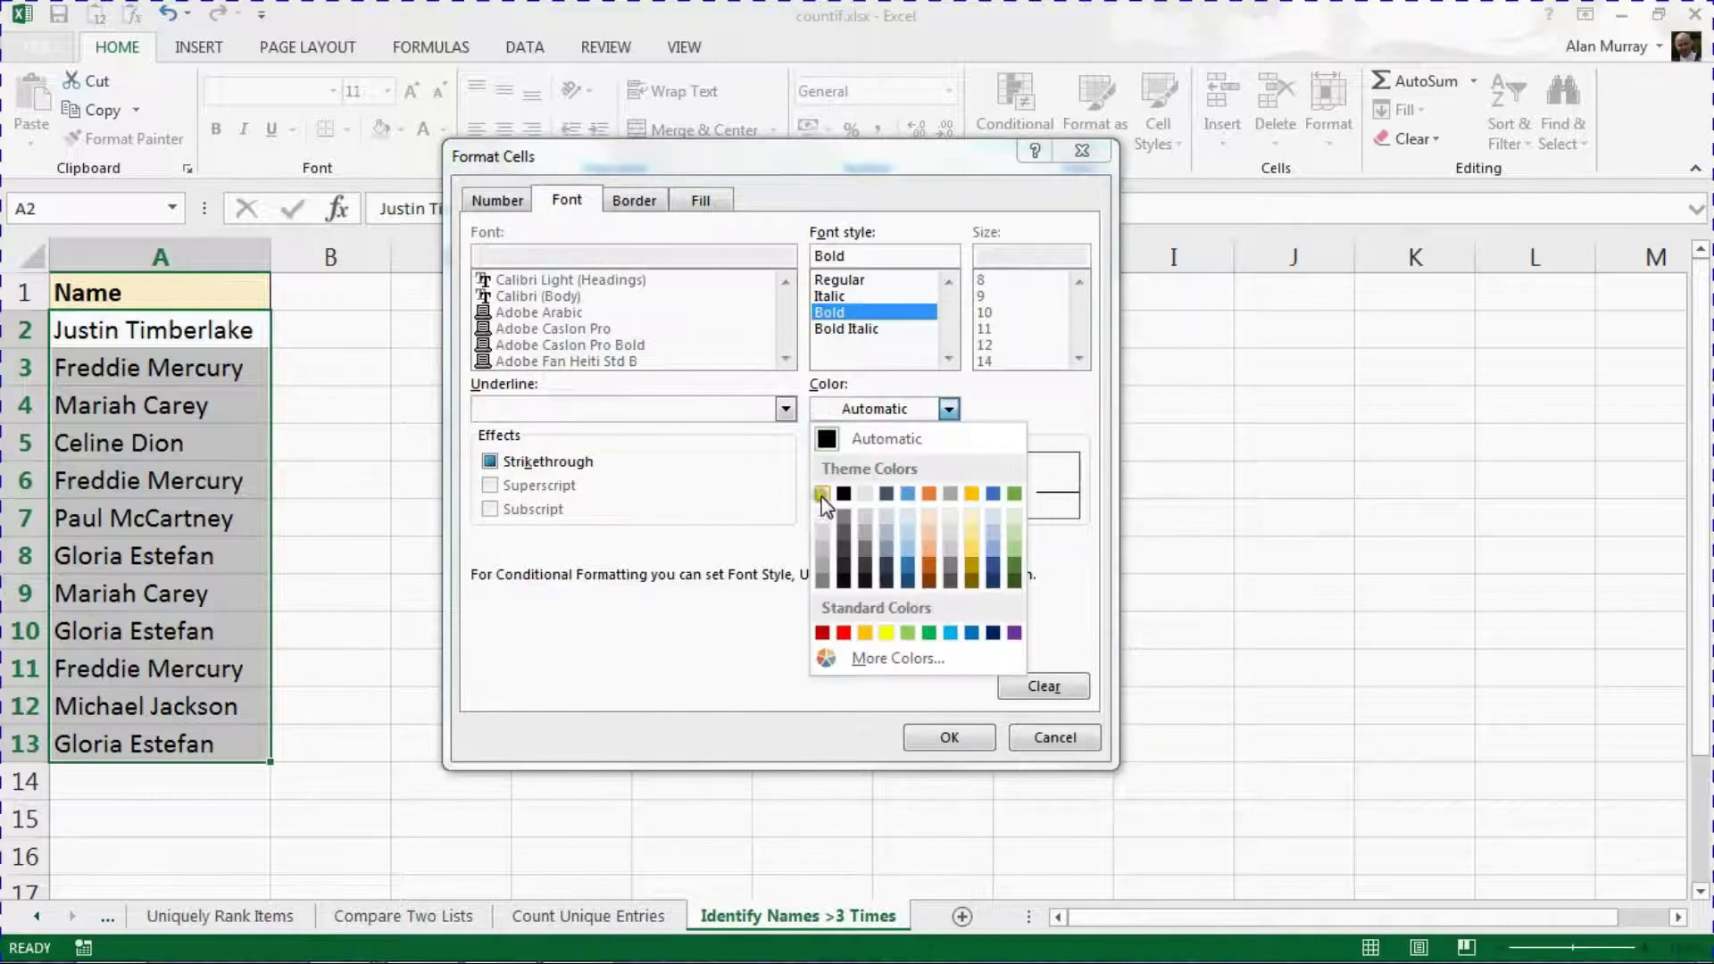
left_click(821, 496)
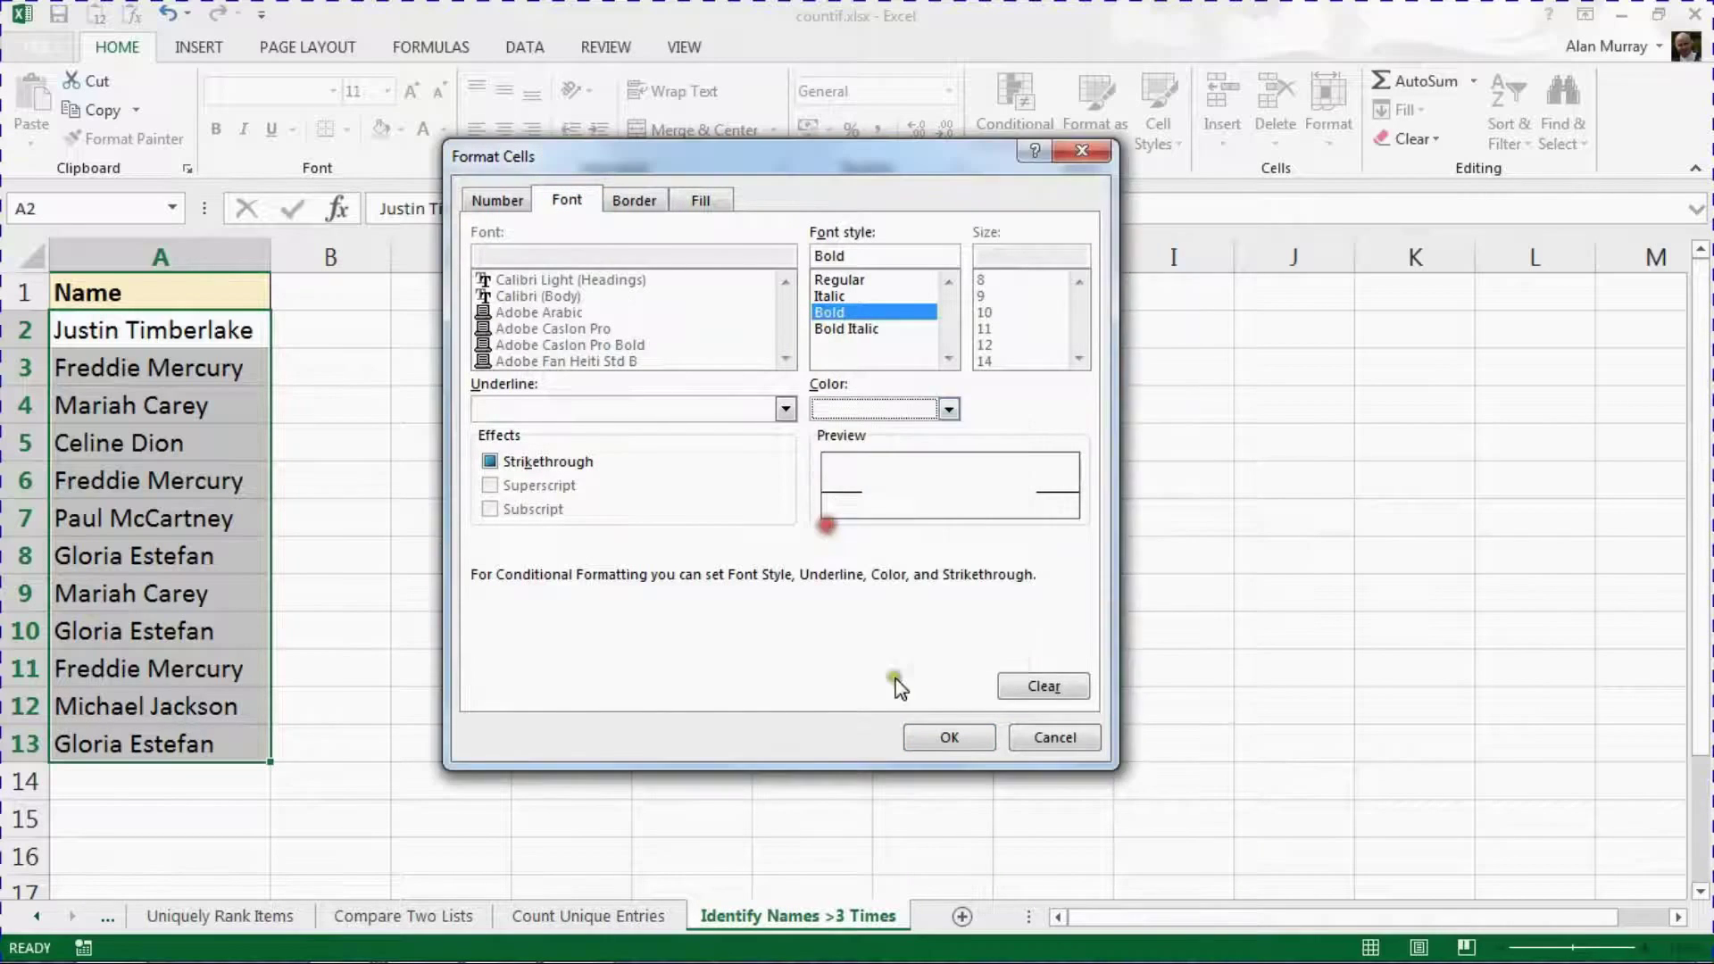
left_click(946, 738)
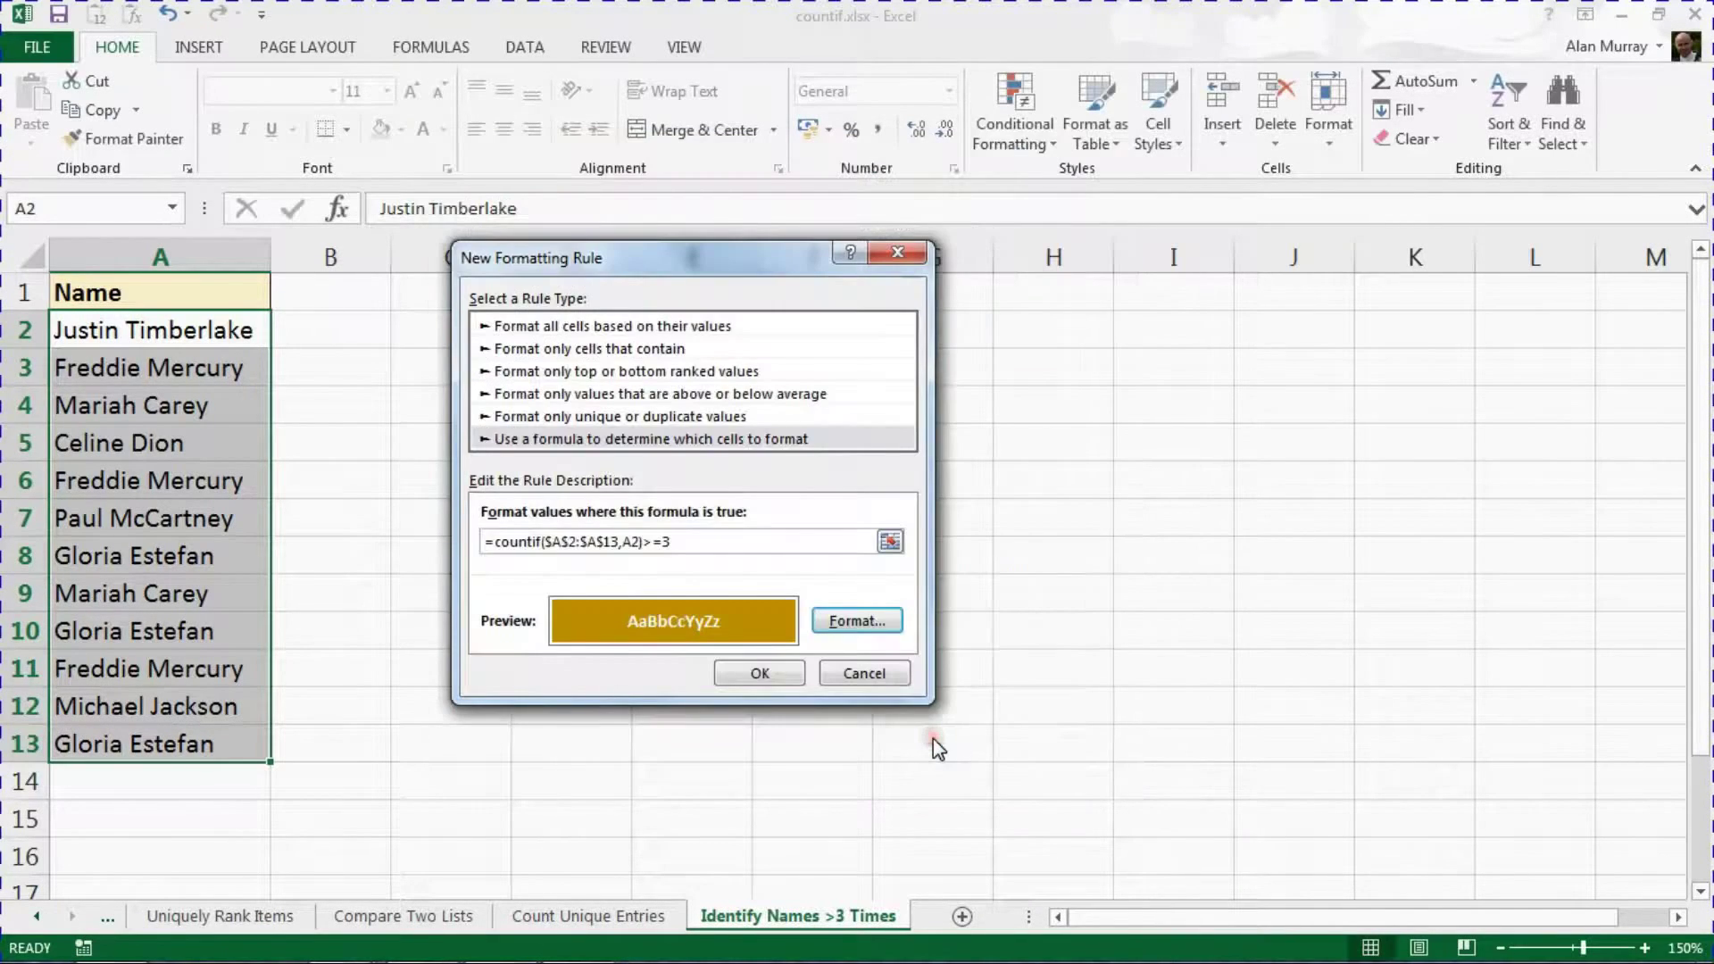
Apply the rule and click C8 to show the gold, bold white repeated names
left_click(785, 676)
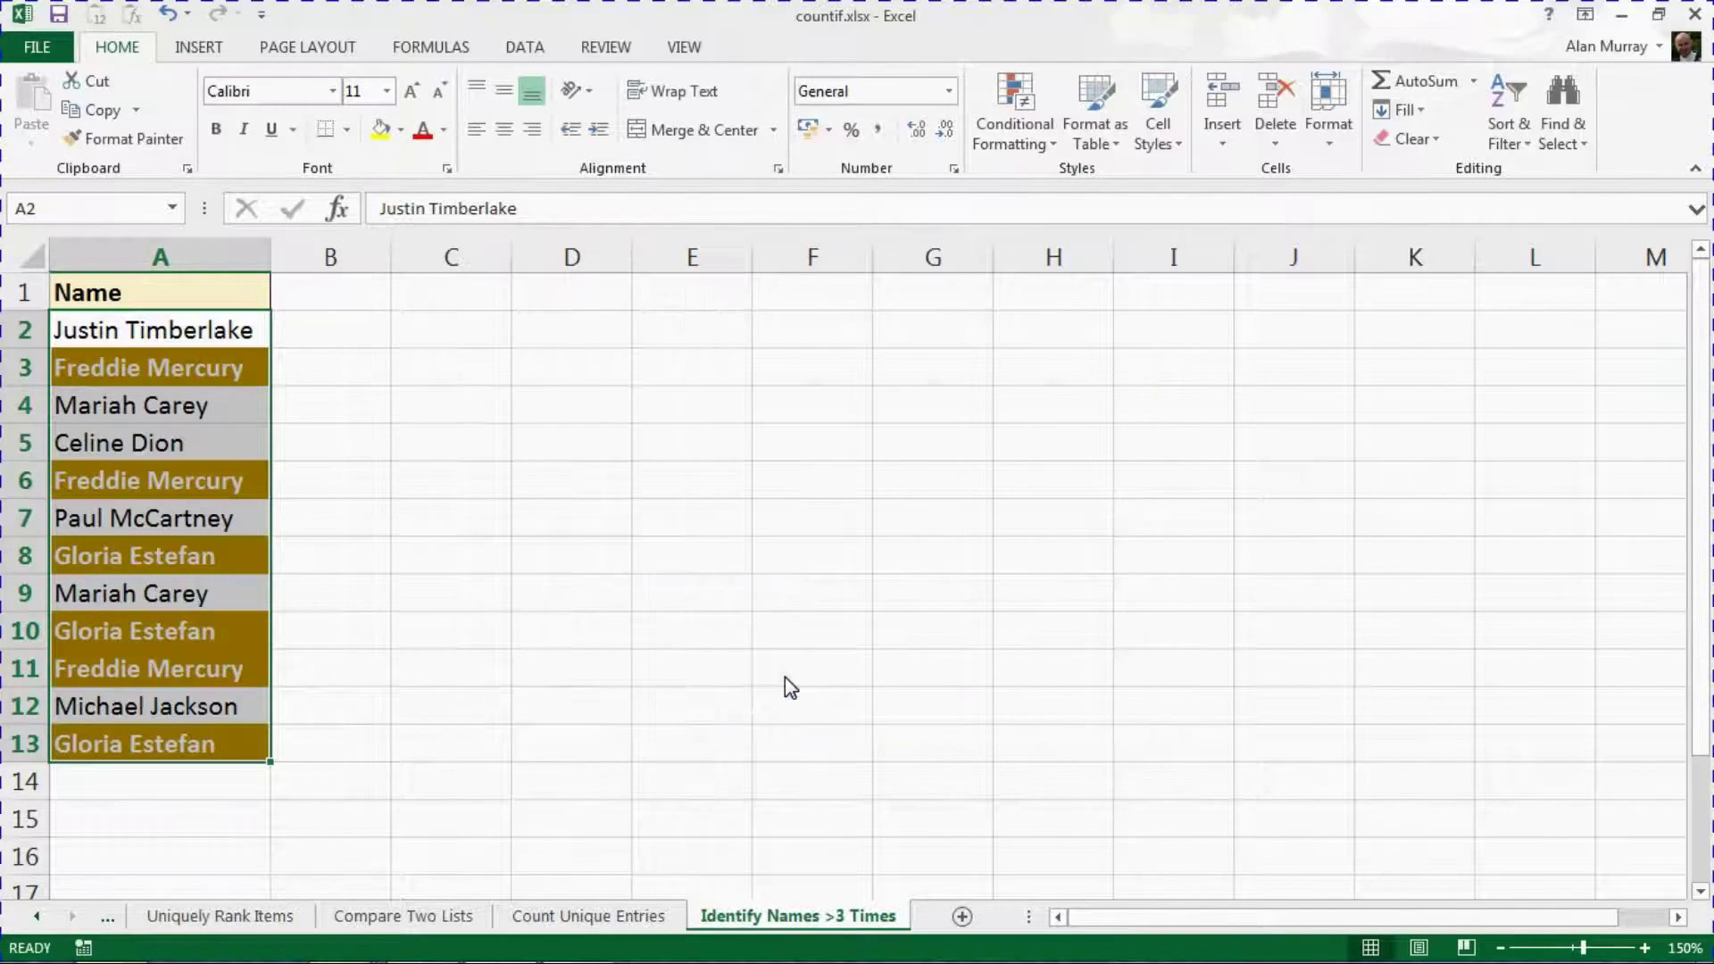
left_click(470, 565)
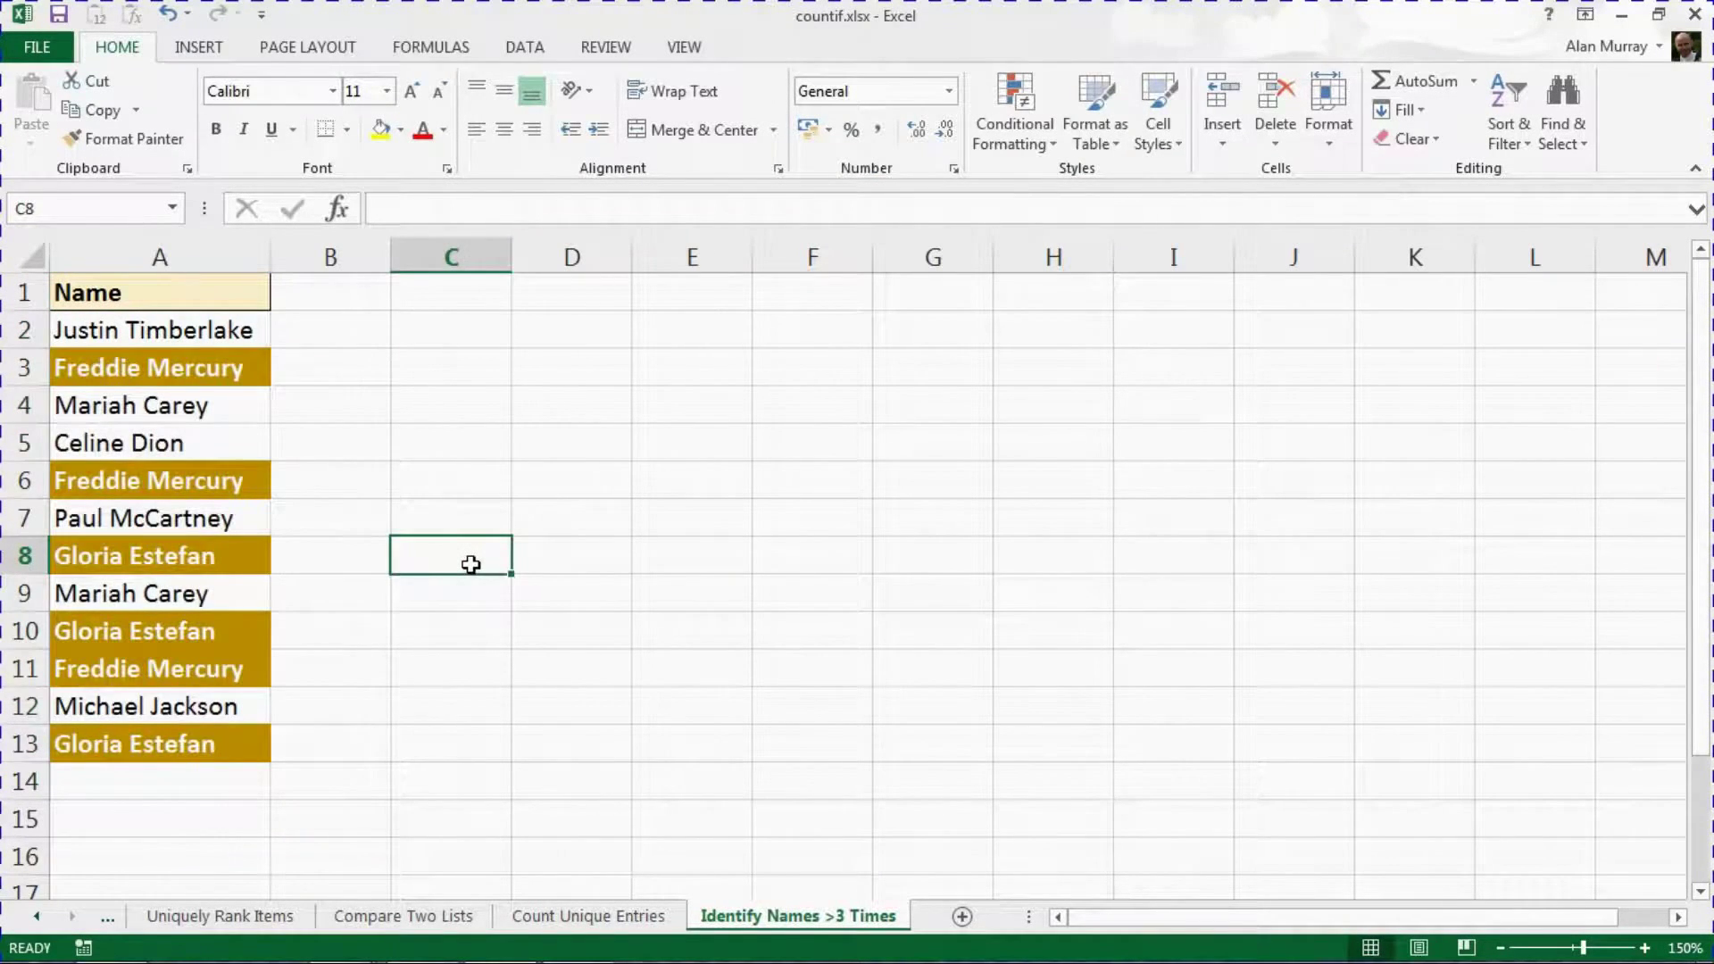